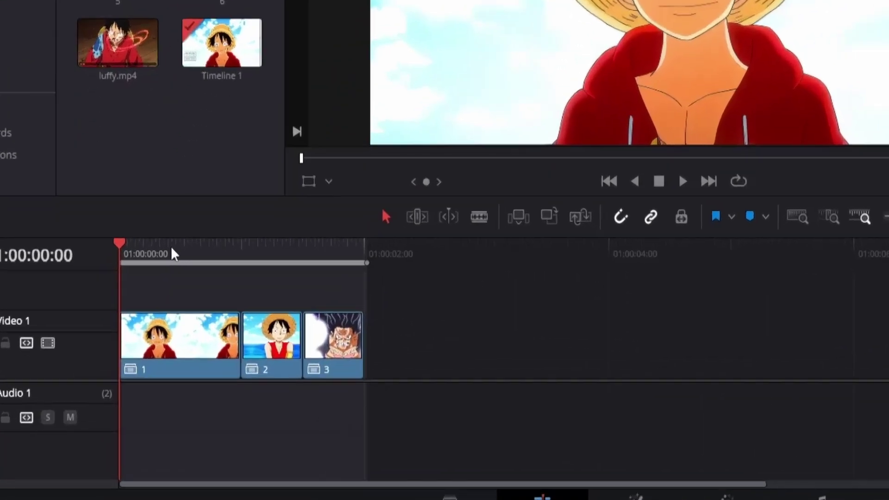
Change the project's timeline width to 1080 for a 1080 x 1080 square timeline
{"action": "left_click", "coordinate": [139, 335]}
{"action": "left_click_drag", "start_coordinate": [179, 253], "coordinate": [119, 292]}
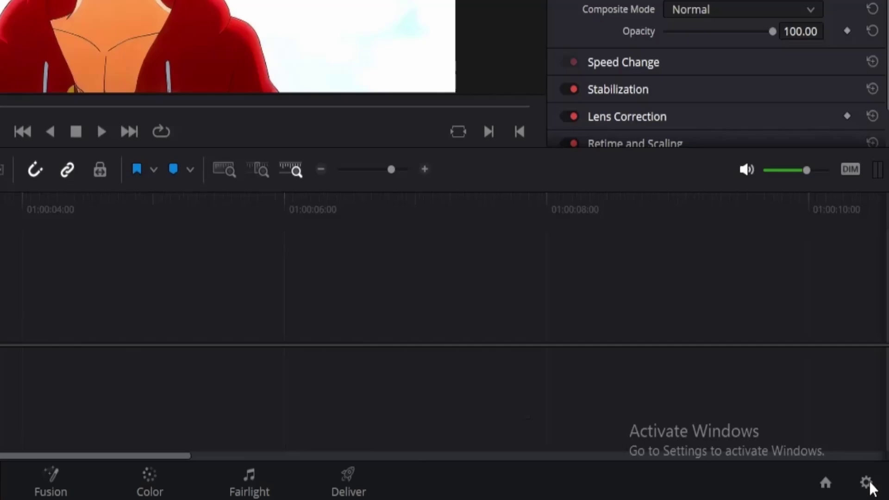
{"action": "left_click", "coordinate": [873, 489]}
{"action": "double_click", "coordinate": [344, 80]}
{"action": "type", "text": "1080"}
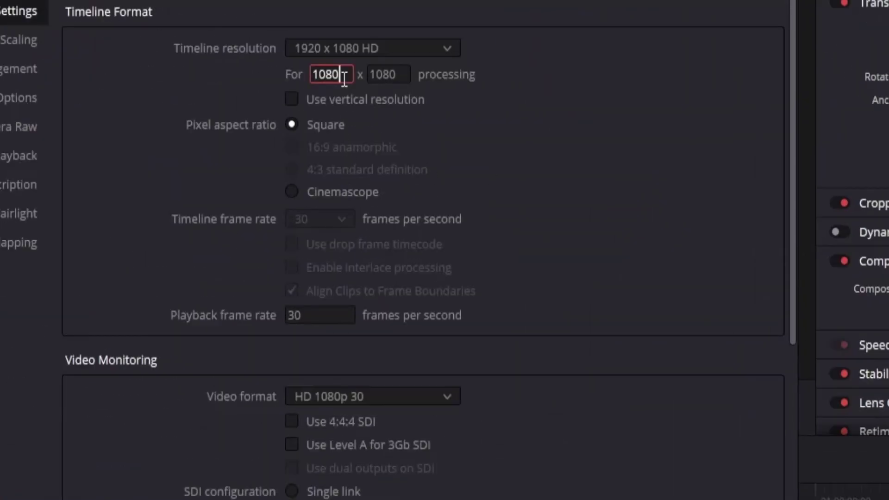
{"action": "key", "text": "Return"}
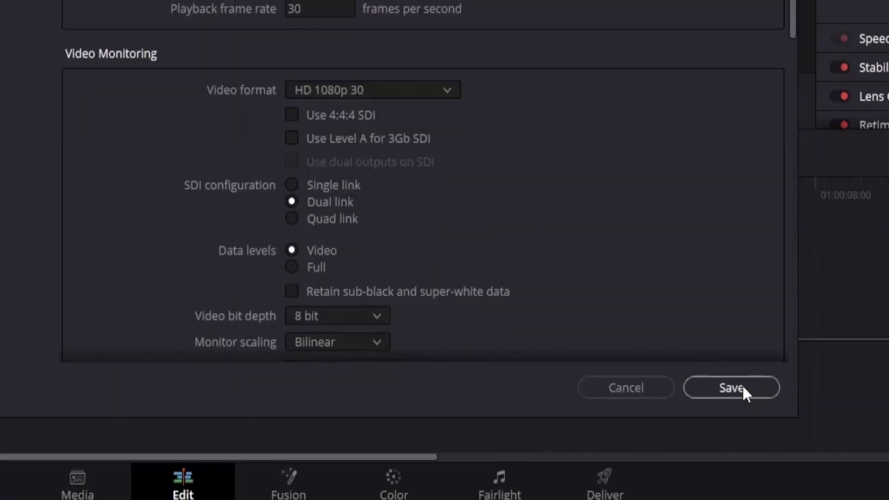
{"action": "left_click", "coordinate": [742, 387]}
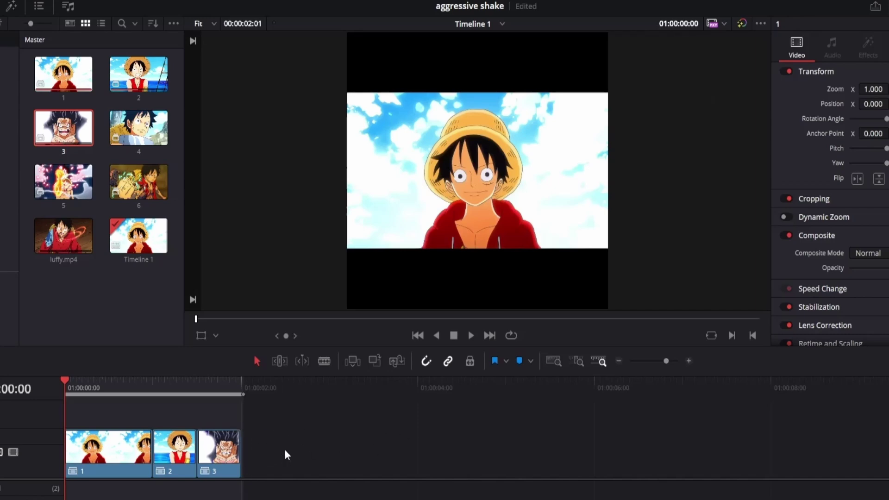
Zoom all three clips to 2, then ease them down to about 1.81
{"action": "left_click_drag", "start_coordinate": [310, 427], "coordinate": [65, 486]}
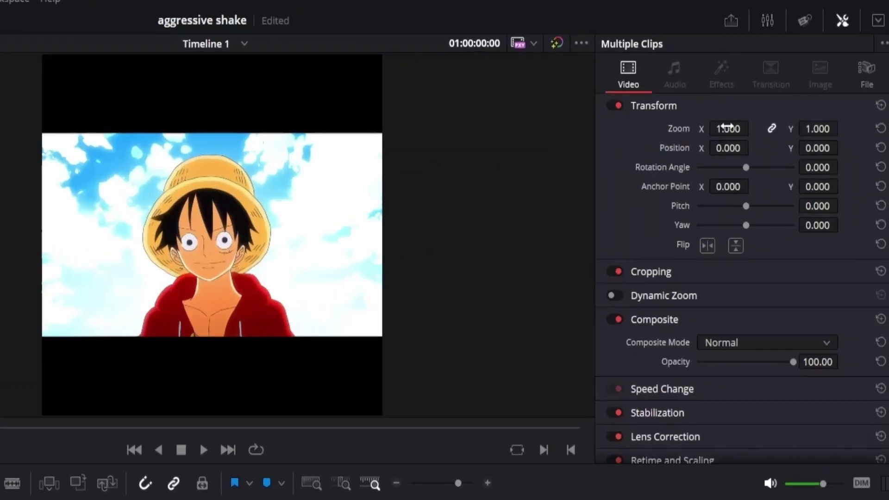
{"action": "left_click", "coordinate": [728, 128]}
{"action": "type", "text": "2"}
{"action": "key", "text": "Return"}
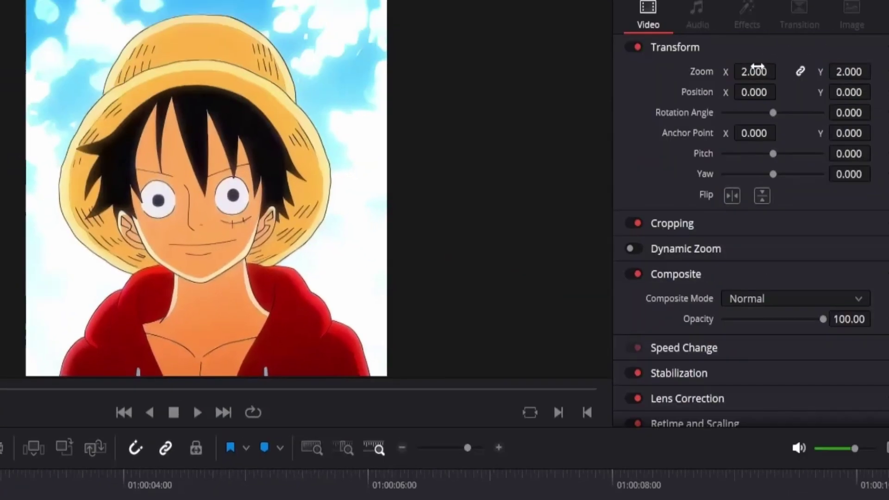
{"action": "left_click_drag", "start_coordinate": [754, 72], "coordinate": [777, 90]}
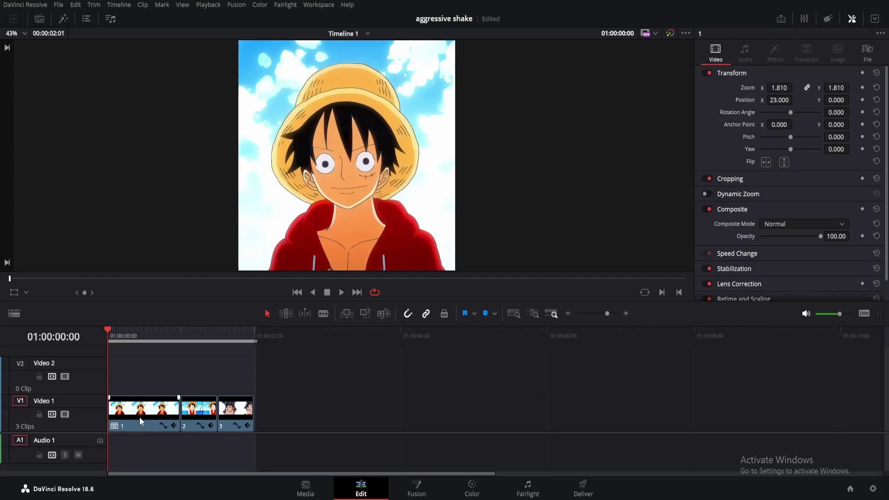
Turn clips 1 and 2 into compound clips, naming the first CLIP_1, and park the playhead in CLIP_1
{"action": "right_click", "coordinate": [139, 418]}
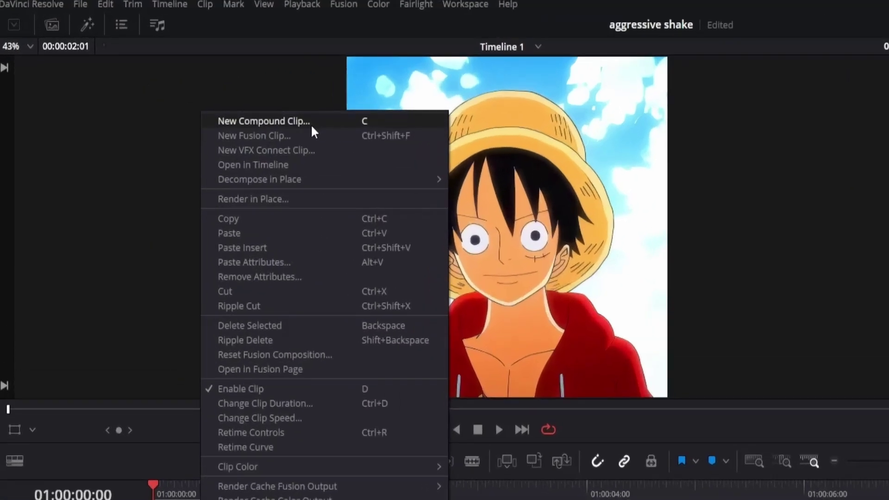
{"action": "left_click", "coordinate": [213, 84]}
{"action": "type", "text": "CLIP_"}
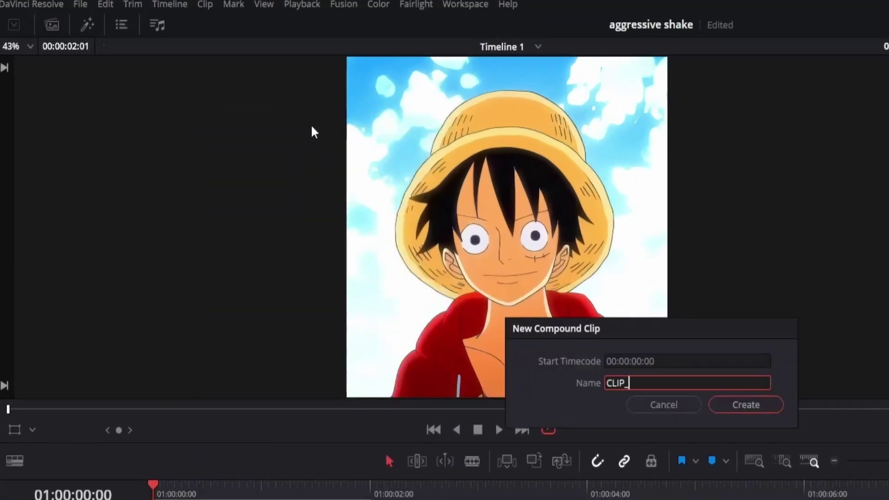
{"action": "type", "text": "1"}
{"action": "key", "text": "Return"}
{"action": "right_click", "coordinate": [199, 410]}
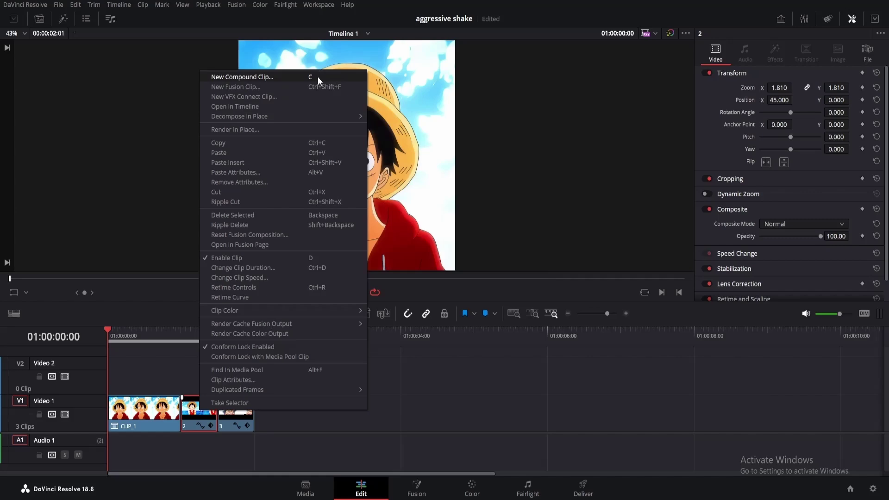
{"action": "left_click", "coordinate": [318, 77]}
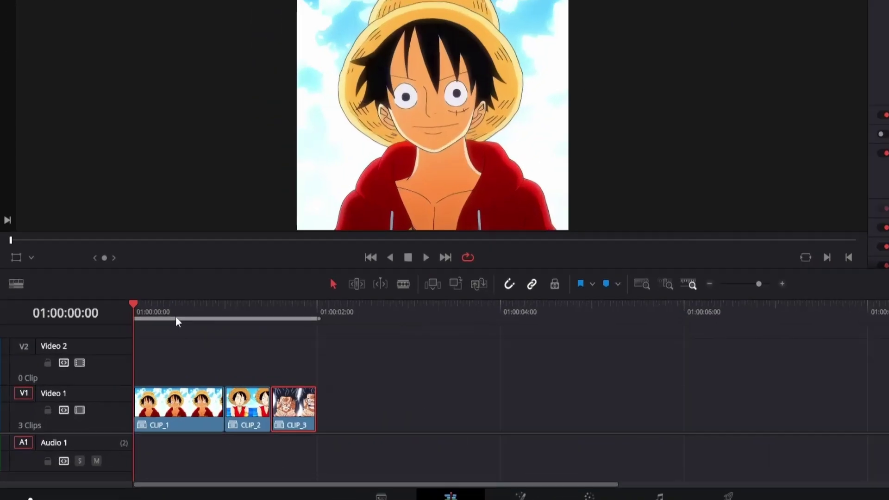
{"action": "left_click", "coordinate": [143, 337]}
On the Fusion page, insert a Transform node after MediaIn1 and rename it ZOOM
{"action": "left_click", "coordinate": [426, 490]}
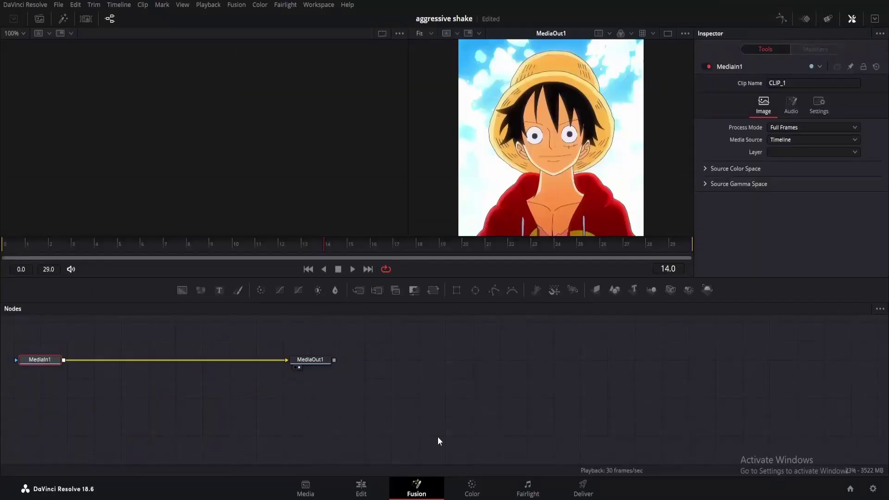
{"action": "left_click_drag", "start_coordinate": [438, 440], "coordinate": [609, 434]}
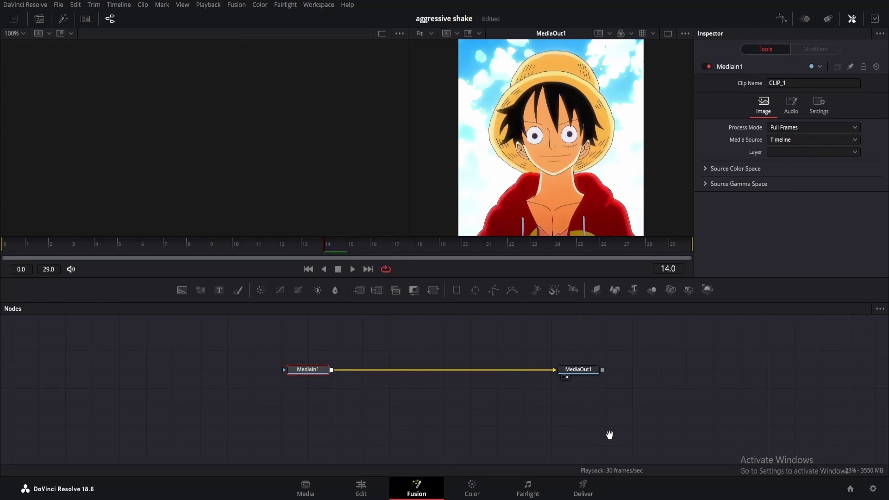
{"action": "left_click_drag", "start_coordinate": [440, 412], "coordinate": [450, 434]}
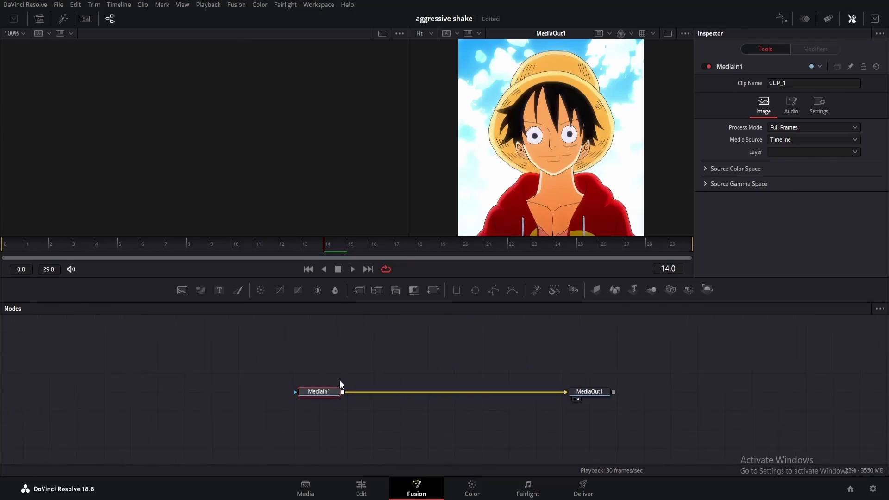
{"action": "left_click_drag", "start_coordinate": [323, 392], "coordinate": [285, 393]}
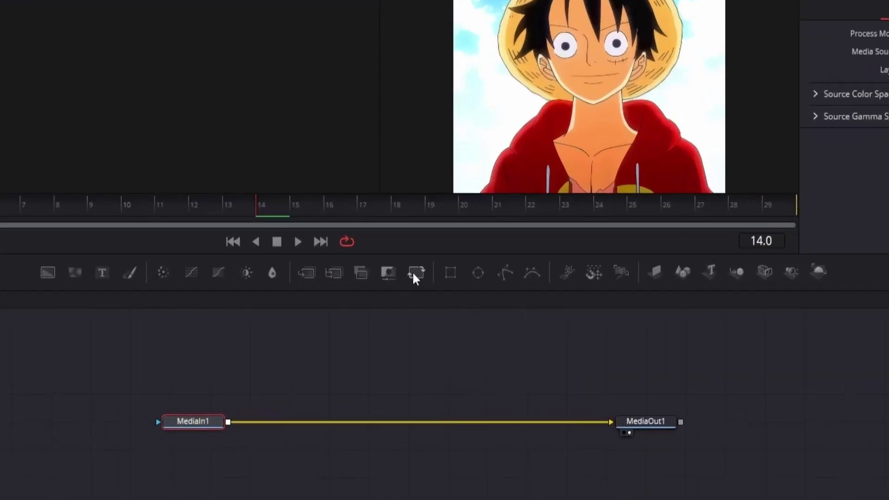
{"action": "left_click", "coordinate": [415, 276]}
{"action": "key", "text": "F2"}
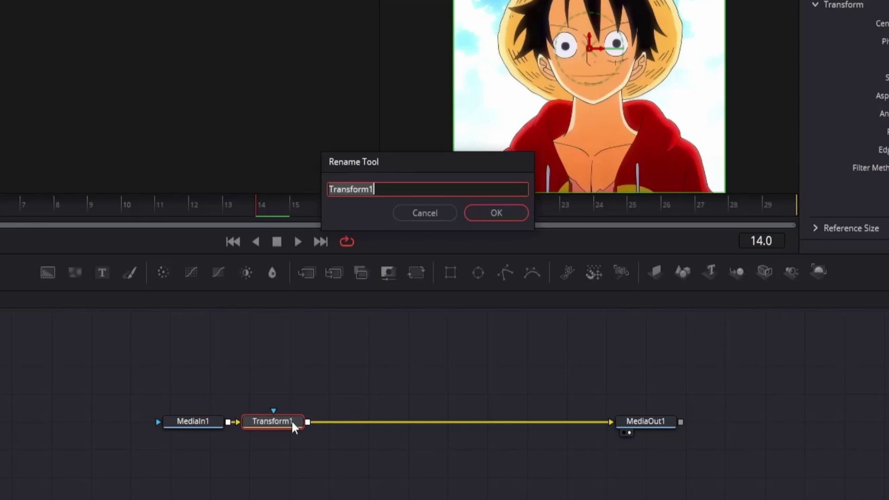
{"action": "type", "text": "ZOOM"}
{"action": "key", "text": "Return"}
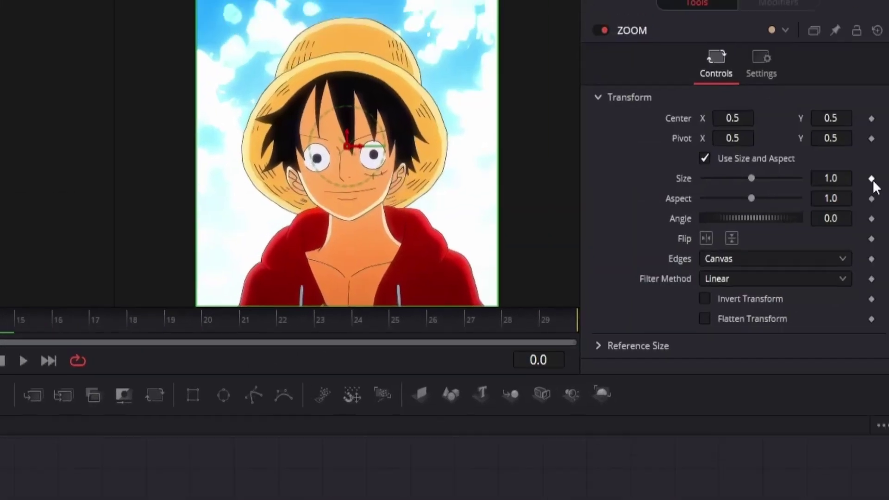
Keyframe ZOOM's Size at 1.0 on frame 0 and 1.224138 on the last frame
{"action": "left_click", "coordinate": [872, 182]}
{"action": "left_click", "coordinate": [541, 320]}
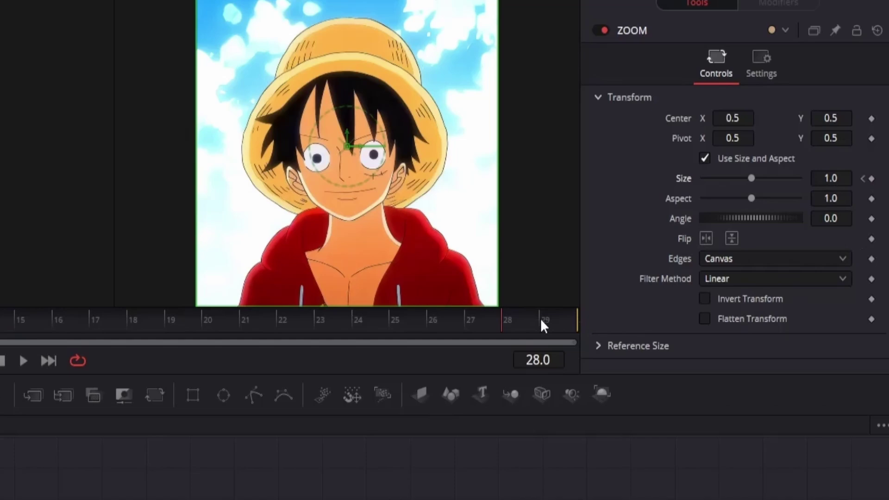
{"action": "left_click", "coordinate": [541, 321]}
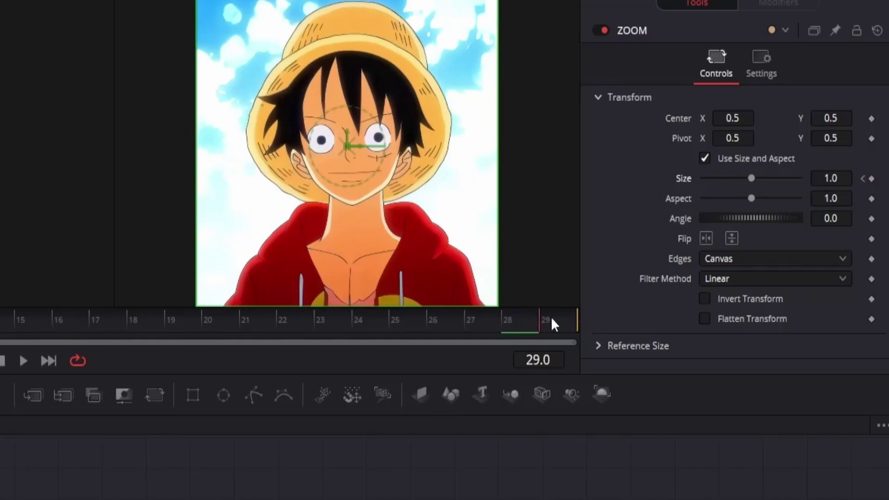
{"action": "left_click", "coordinate": [841, 180]}
{"action": "type", "text": "1.224138"}
{"action": "key", "text": "Return"}
{"action": "key", "text": "space"}
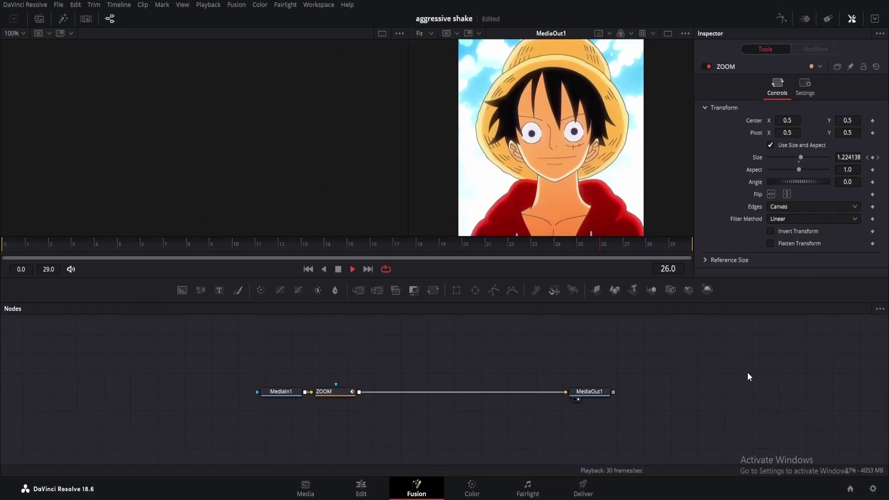
{"action": "key", "text": "space"}
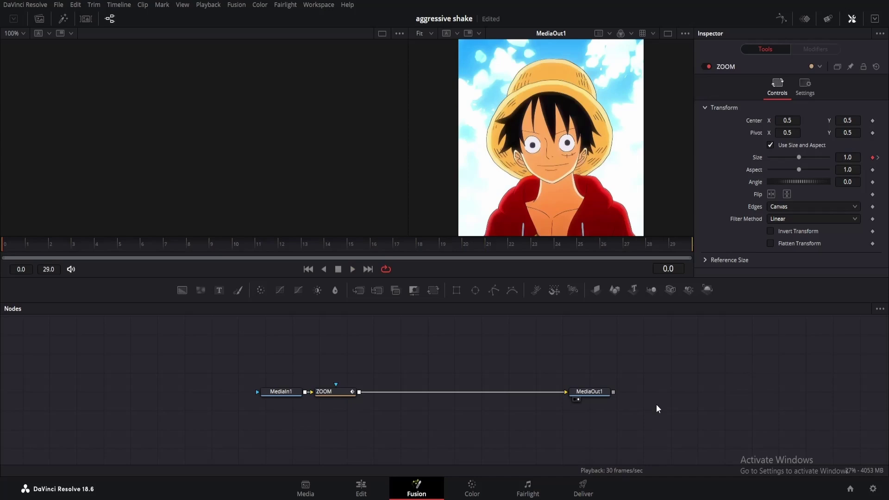
Smooth all the Size keyframes in the Spline editor for an eased zoom
{"action": "left_click", "coordinate": [779, 17]}
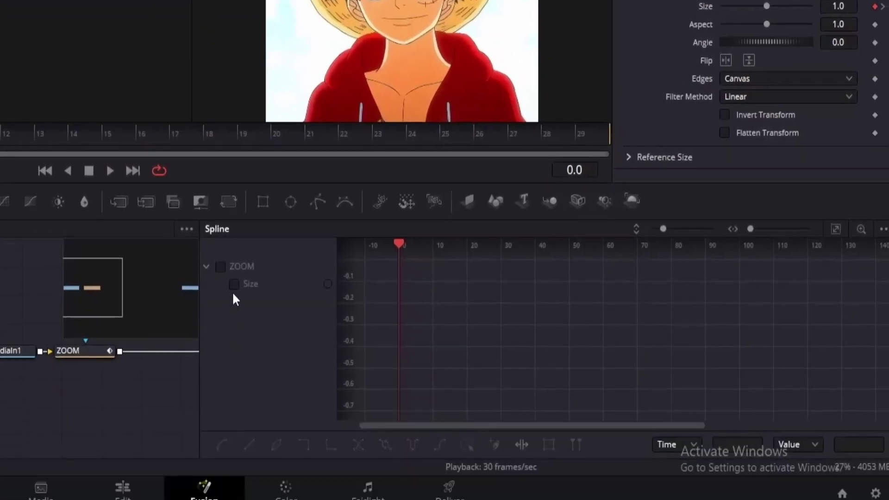
{"action": "left_click", "coordinate": [236, 284]}
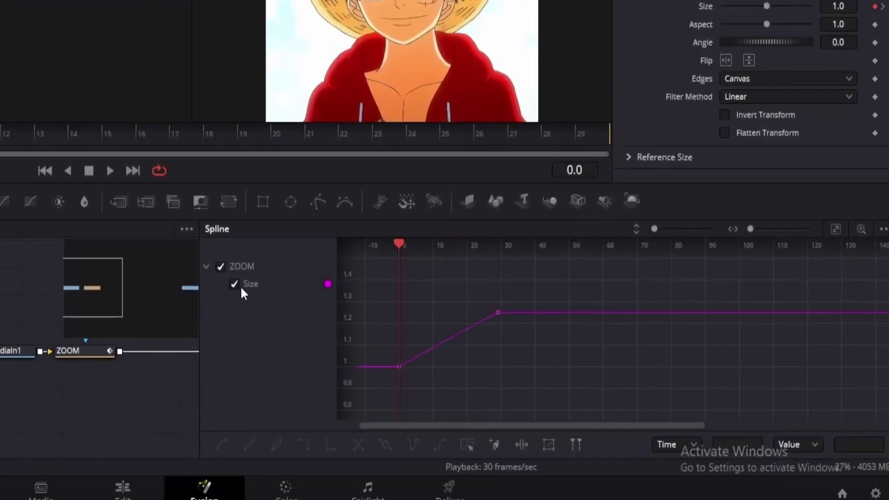
{"action": "left_click", "coordinate": [833, 229]}
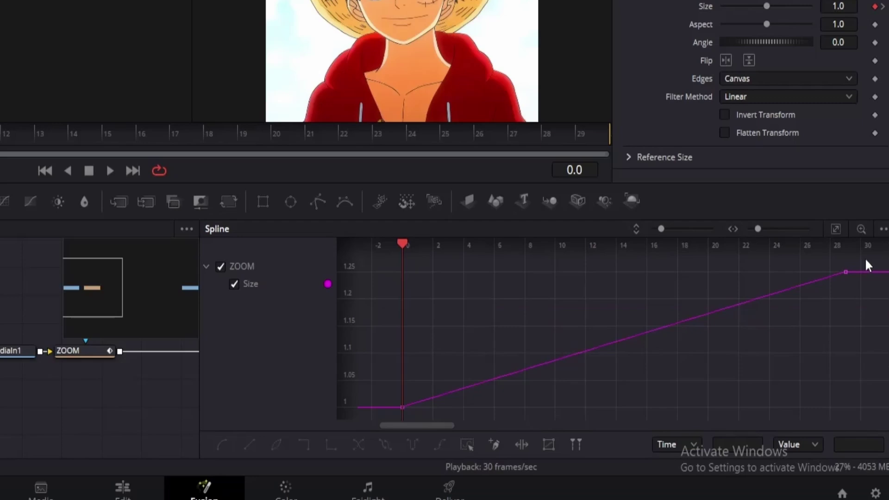
{"action": "left_click_drag", "start_coordinate": [865, 257], "coordinate": [348, 490]}
{"action": "key", "text": "shift+s"}
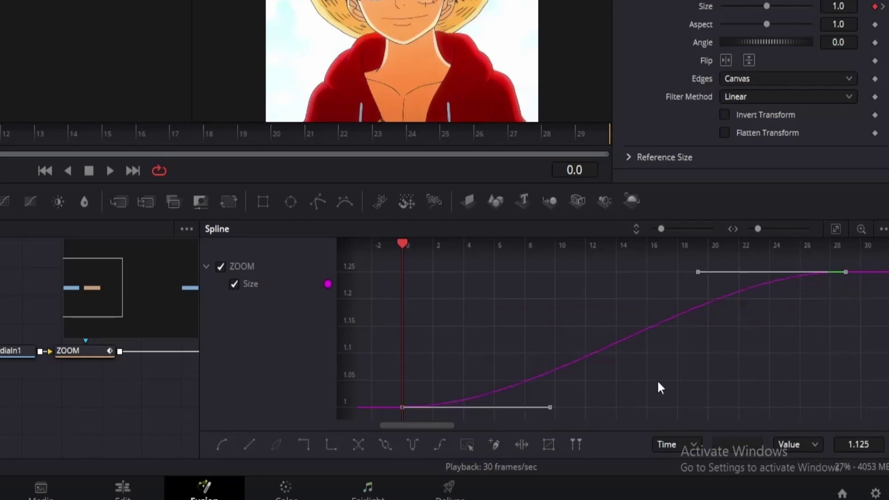
{"action": "key", "text": "space"}
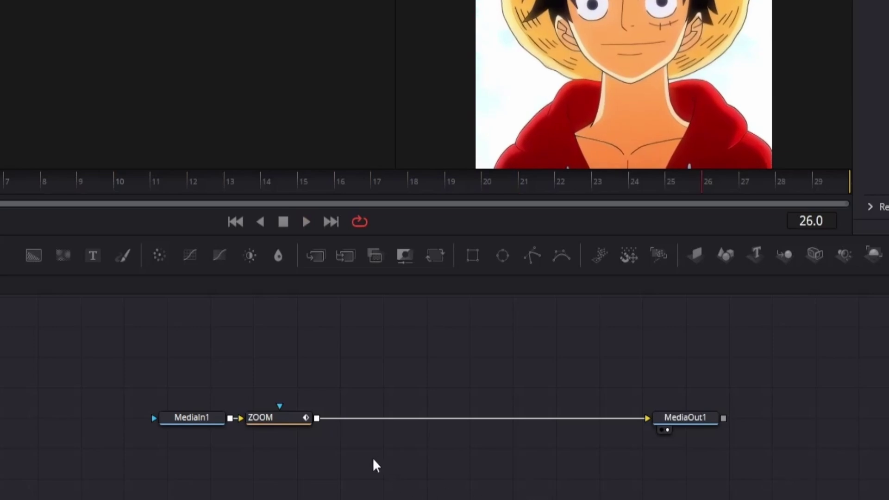
Add a BrightnessContrast node after ZOOM, animating Brightness from 0.7 down to 0 at frame 29
{"action": "left_click", "coordinate": [290, 426]}
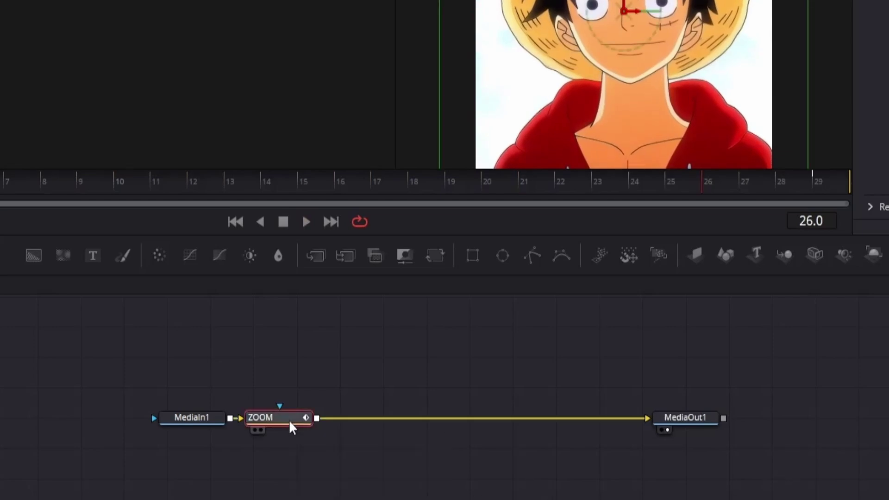
{"action": "left_click", "coordinate": [249, 255]}
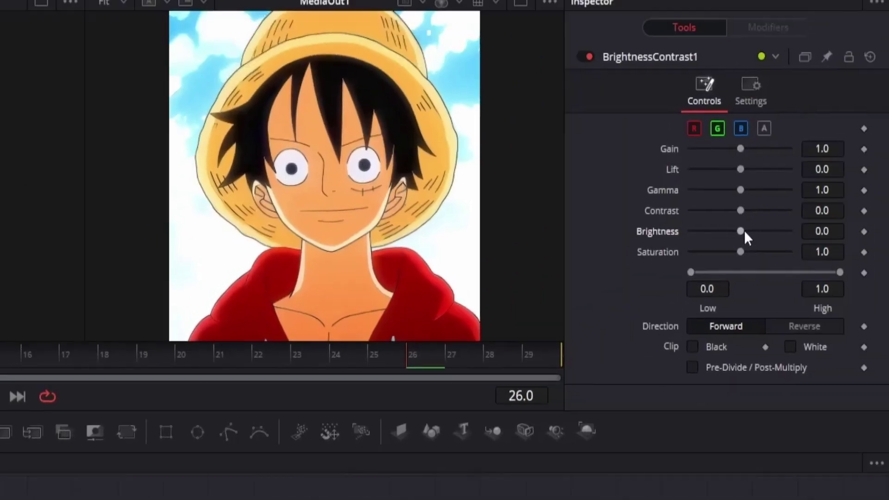
{"action": "left_click_drag", "start_coordinate": [741, 230], "coordinate": [776, 232]}
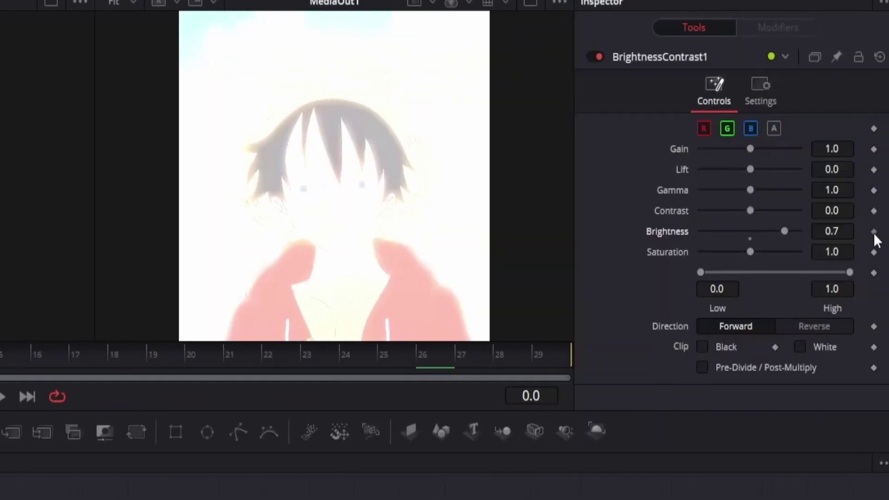
{"action": "left_click_drag", "start_coordinate": [509, 350], "coordinate": [670, 345]}
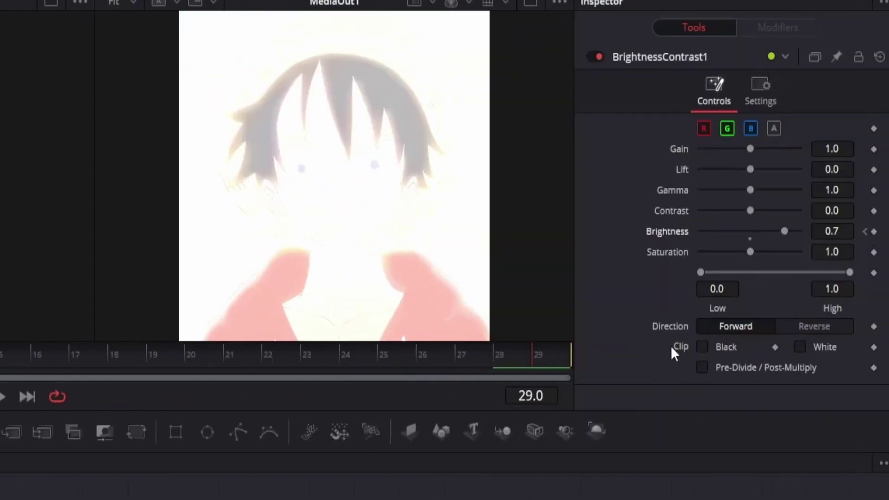
{"action": "left_click", "coordinate": [833, 231]}
{"action": "type", "text": "0"}
{"action": "key", "text": "Return"}
{"action": "key", "text": "space"}
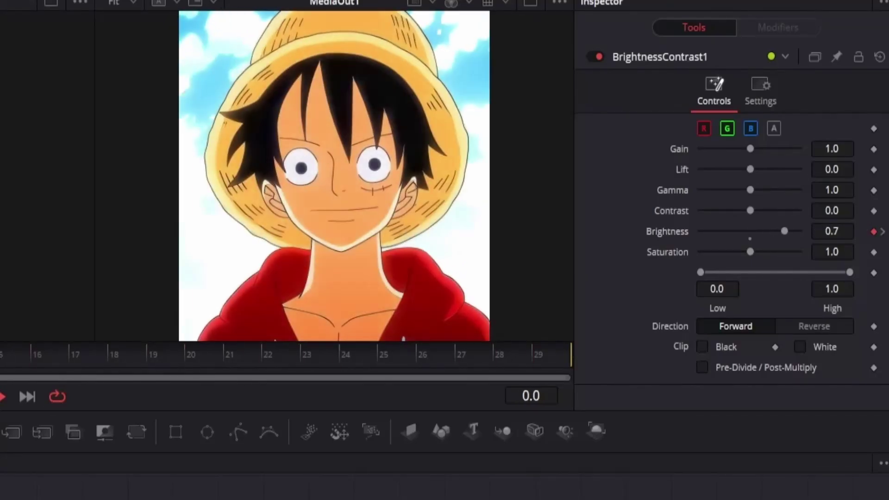
{"action": "key", "text": "space"}
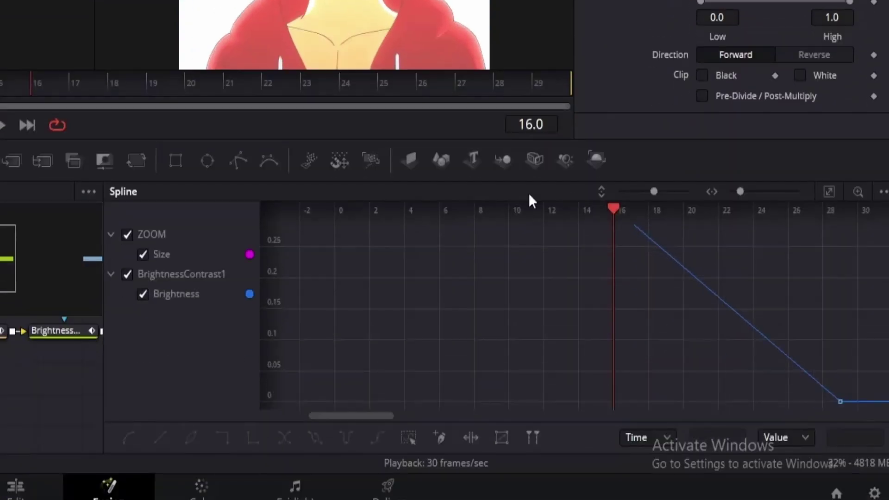
Reshape the Brightness curve into a steep ease-out by smoothing both keyframes and adjusting their handles
{"action": "left_click", "coordinate": [126, 233]}
{"action": "left_click", "coordinate": [828, 191]}
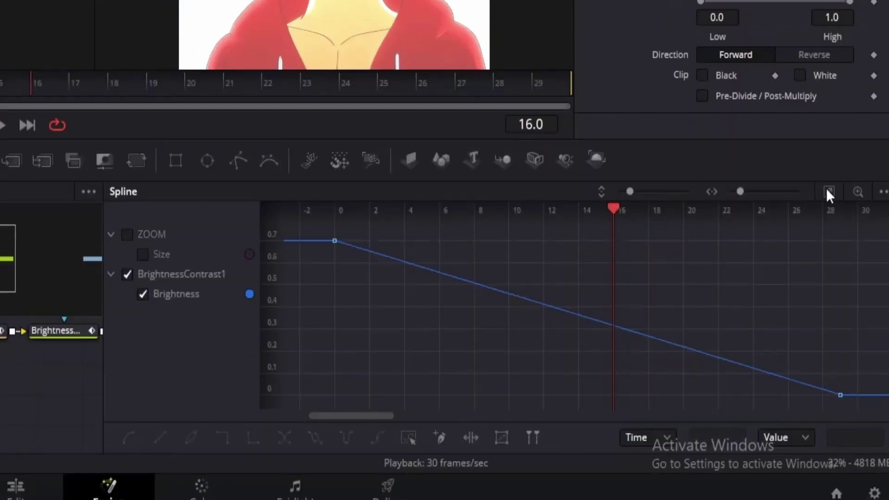
{"action": "left_click_drag", "start_coordinate": [307, 232], "coordinate": [884, 408]}
{"action": "key", "text": "s"}
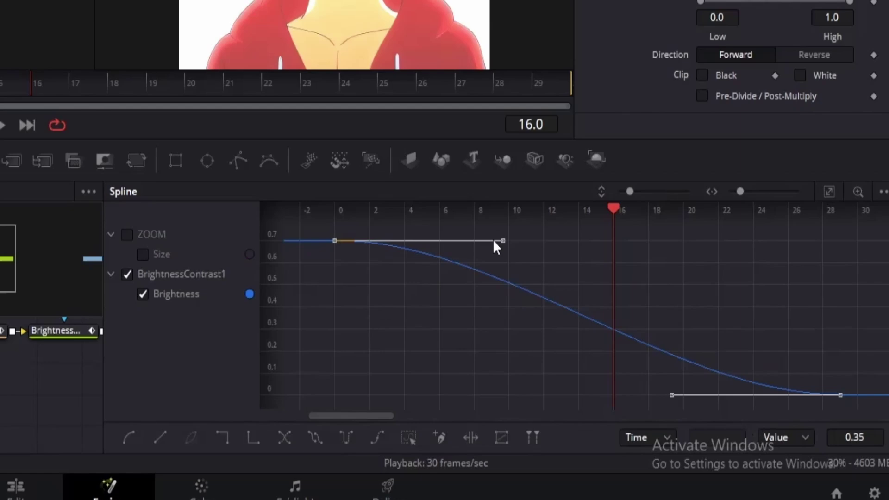
{"action": "left_click_drag", "start_coordinate": [500, 241], "coordinate": [334, 393]}
{"action": "left_click_drag", "start_coordinate": [672, 395], "coordinate": [445, 398]}
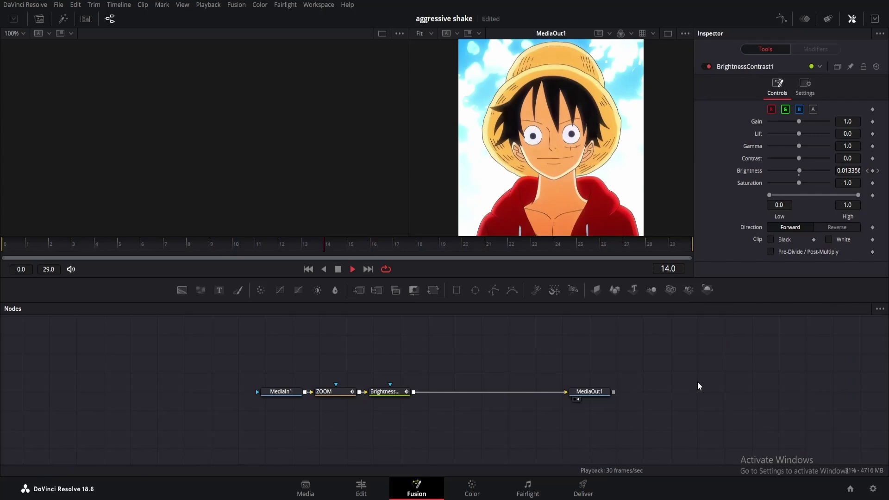
{"action": "key", "text": "space"}
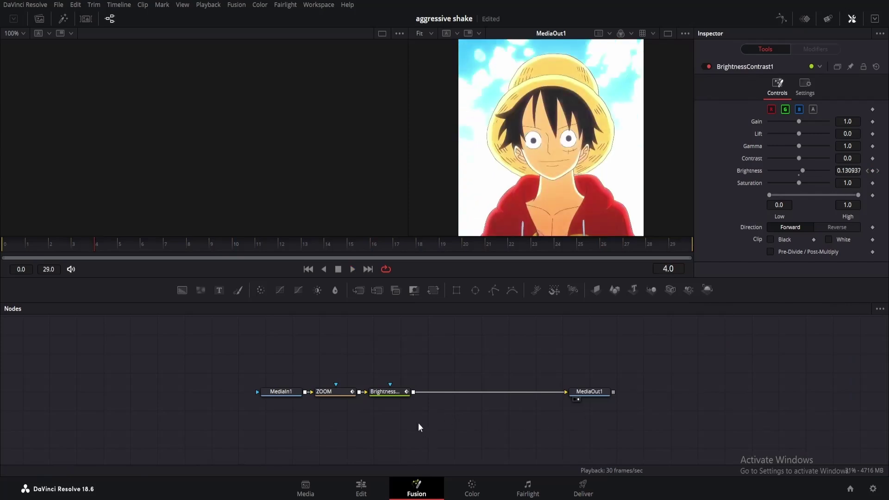
Insert a Directional Blur after BrightnessContrast1 and set its Length to 0.6
{"action": "left_click", "coordinate": [390, 392]}
{"action": "key", "text": "shift+space"}
{"action": "type", "text": "DIRE"}
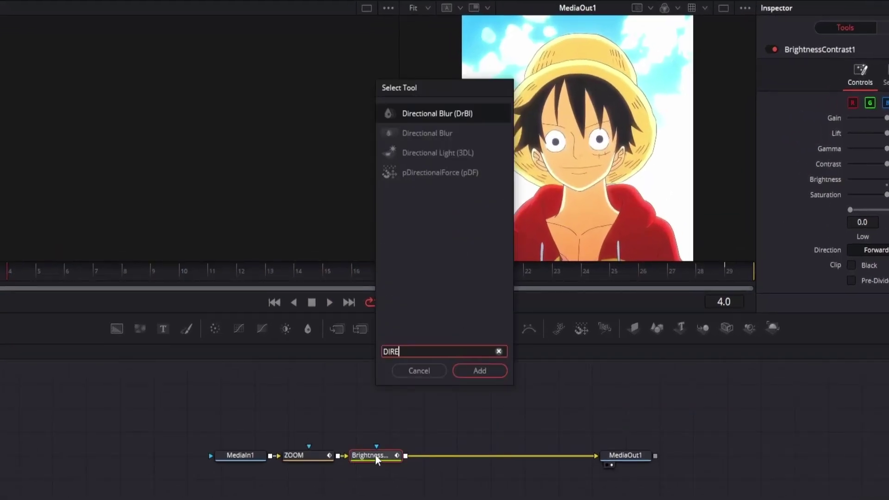
{"action": "key", "text": "Return"}
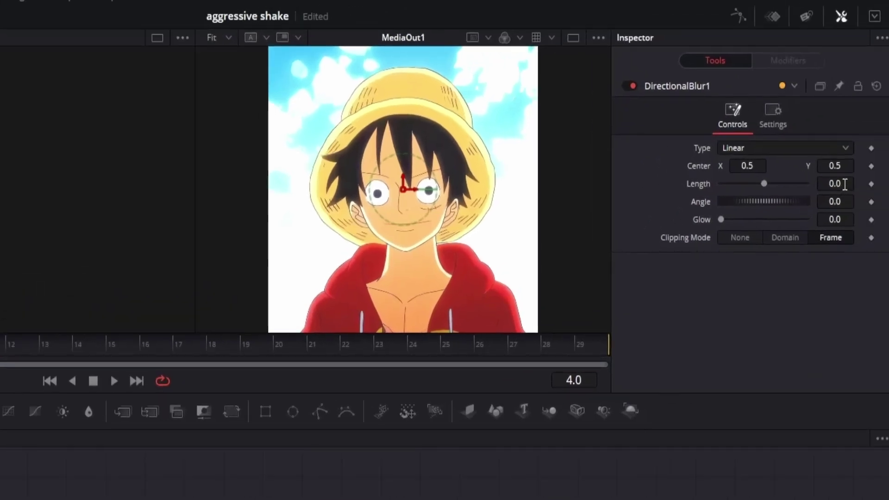
{"action": "left_click", "coordinate": [844, 185]}
{"action": "type", "text": "."}
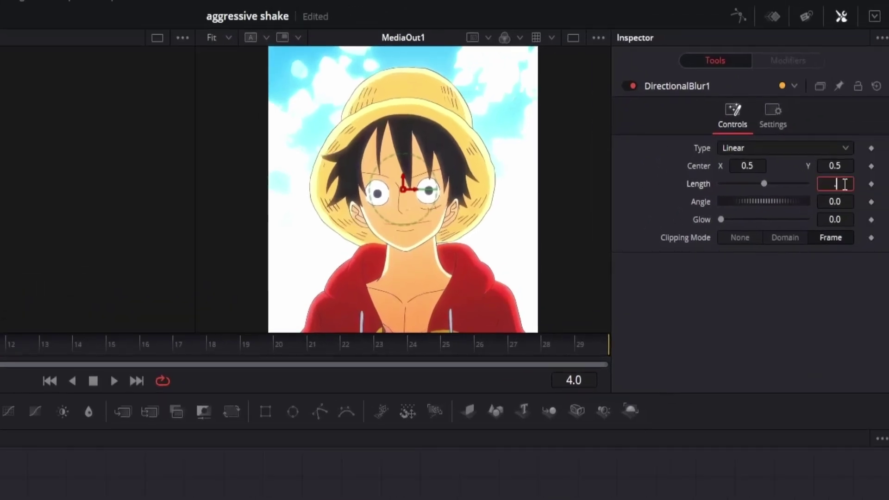
{"action": "type", "text": "6"}
{"action": "key", "text": "Return"}
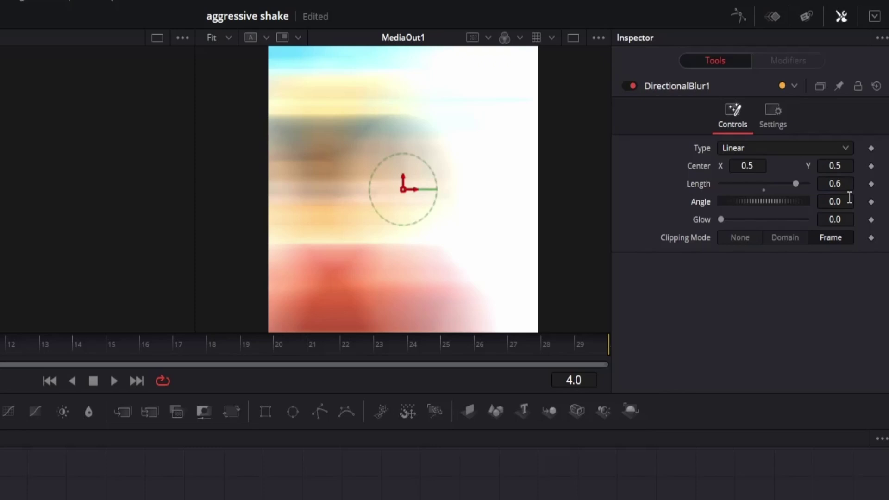
{"action": "left_click", "coordinate": [850, 197]}
Set the blur Angle to -90 and keyframe Length from 0.6 at frame 0 to 0 at frame 7, steeply
{"action": "type", "text": "-90"}
{"action": "key", "text": "Return"}
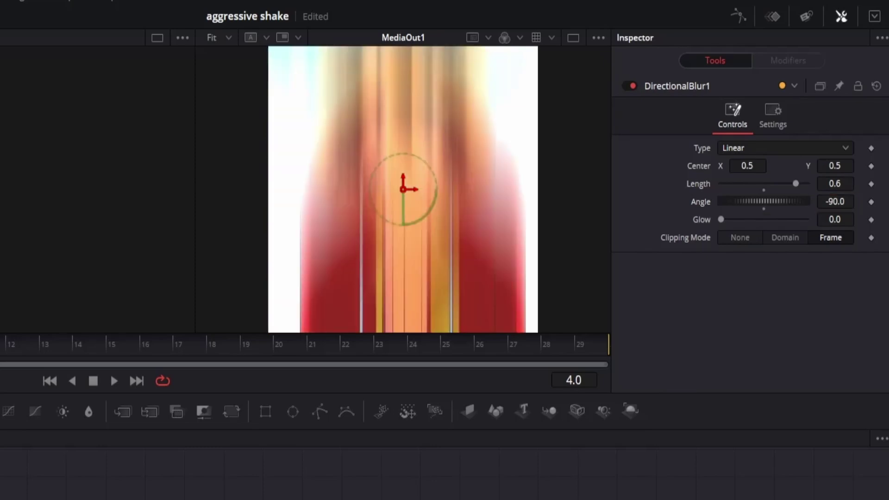
{"action": "left_click", "coordinate": [0, 355]}
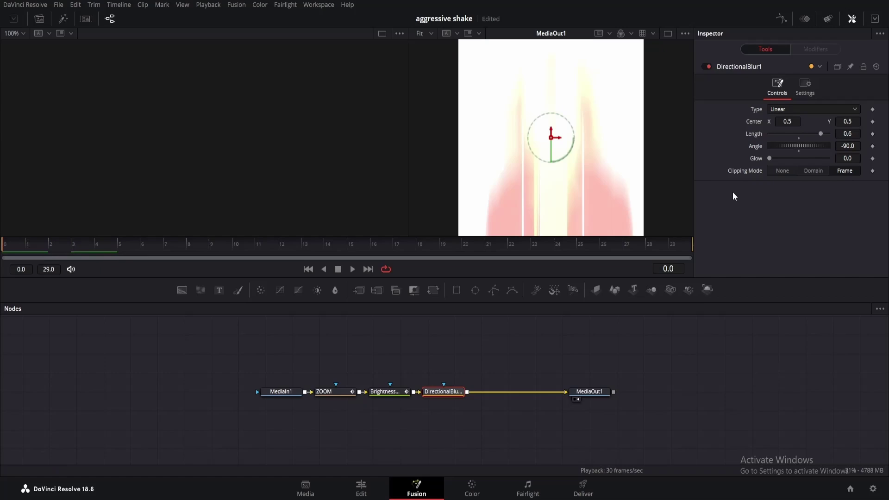
{"action": "left_click", "coordinate": [872, 134]}
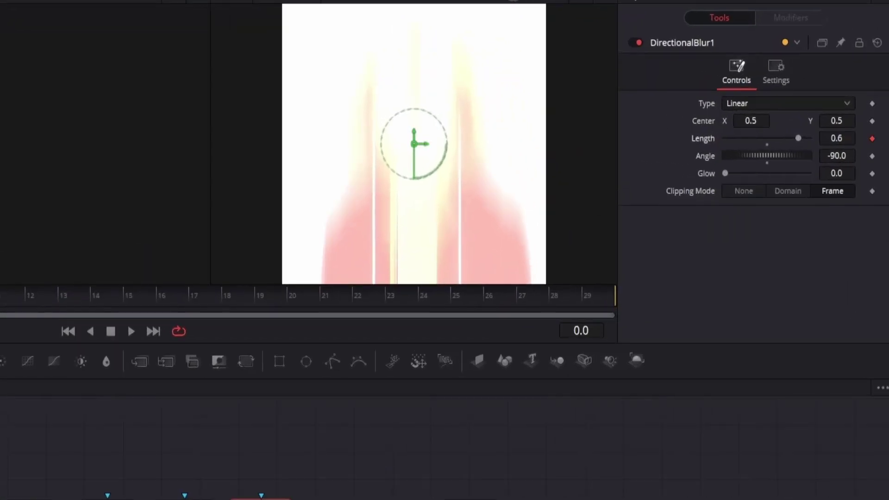
{"action": "left_click", "coordinate": [0, 295]}
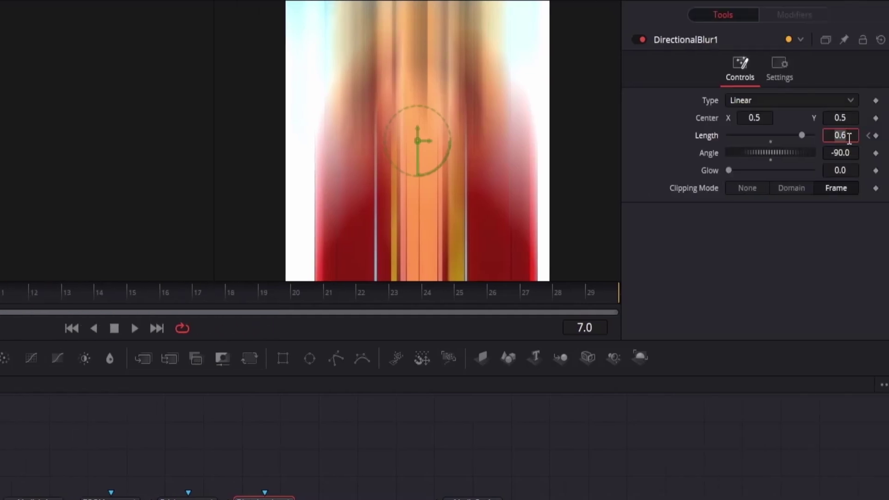
{"action": "type", "text": "0"}
{"action": "key", "text": "Return"}
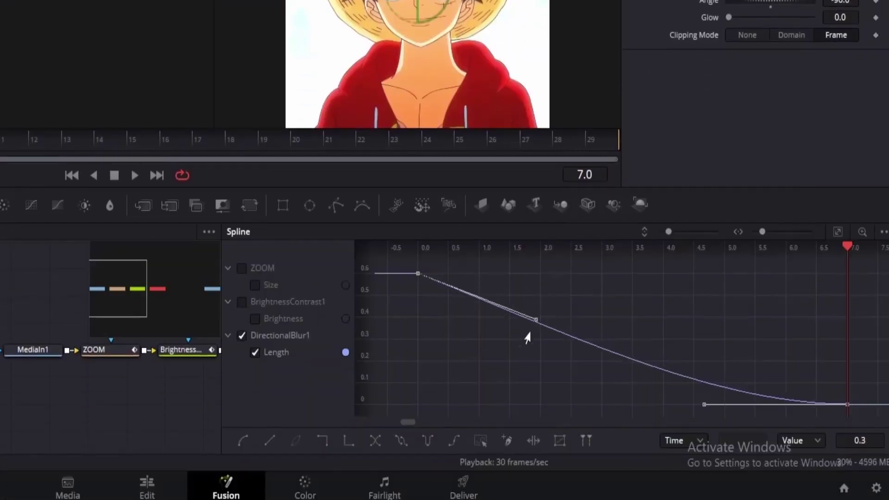
{"action": "left_click_drag", "start_coordinate": [529, 338], "coordinate": [419, 391]}
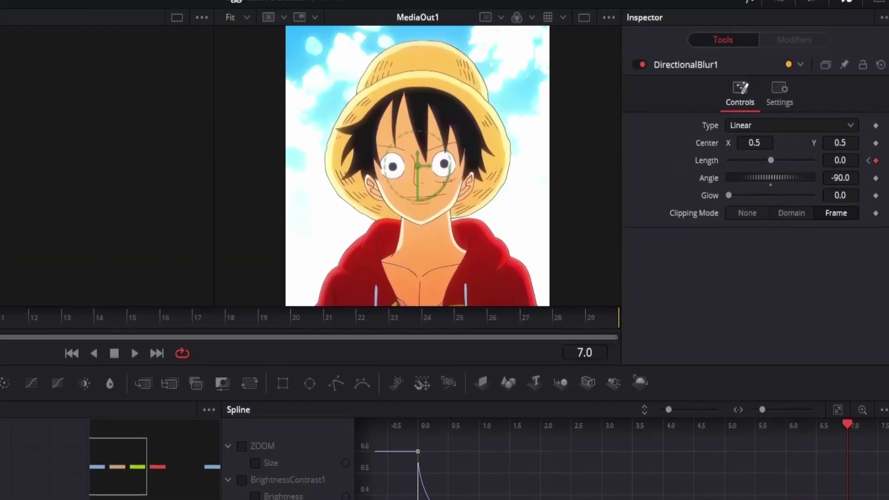
{"action": "key", "text": "space"}
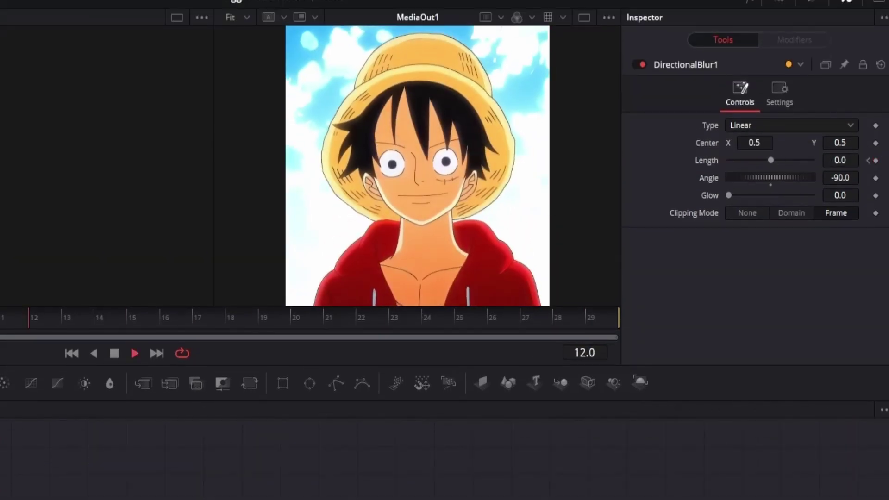
{"action": "key", "text": "space"}
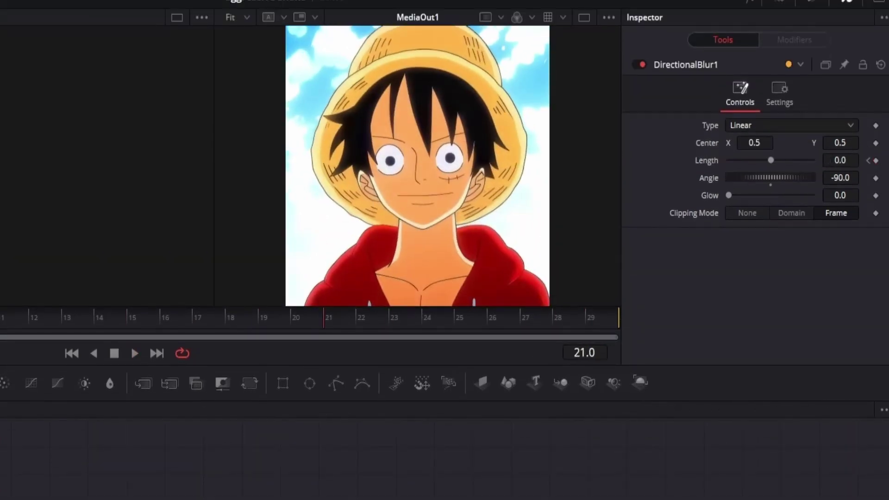
Keyframe Length at 0 on frame 22, rising steeply to 0.6 on frame 29
{"action": "left_click", "coordinate": [362, 325]}
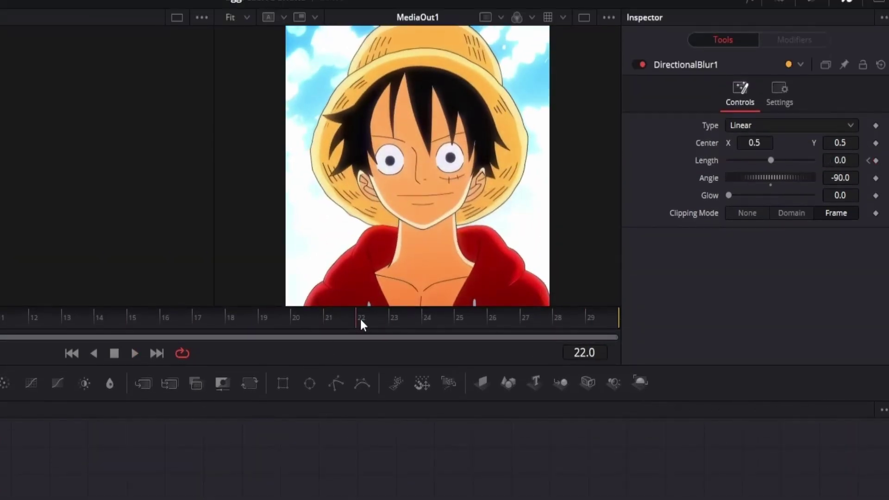
{"action": "left_click", "coordinate": [876, 161]}
{"action": "key", "text": "End"}
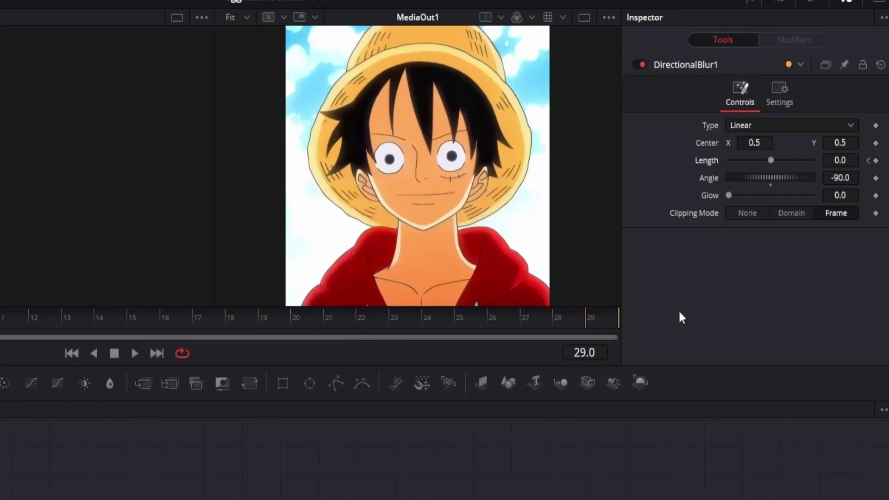
{"action": "left_click", "coordinate": [851, 161]}
{"action": "type", "text": ".6"}
{"action": "key", "text": "Return"}
{"action": "left_click_drag", "start_coordinate": [839, 397], "coordinate": [818, 408]}
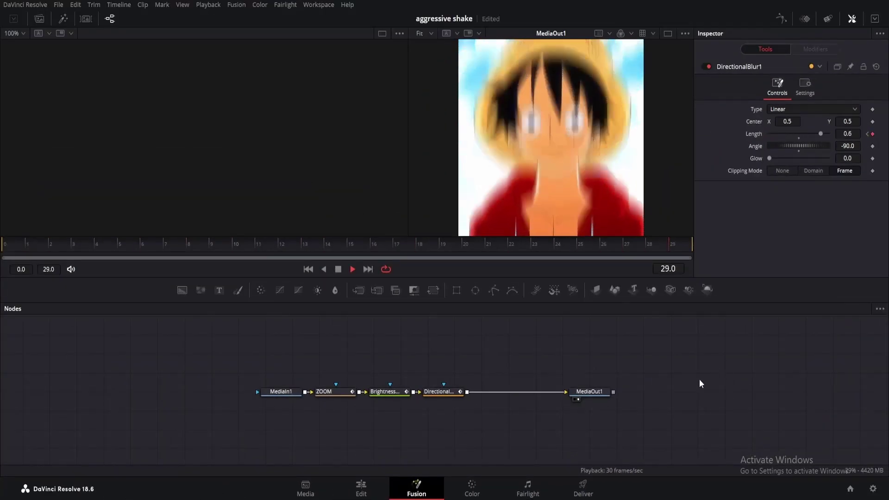
Add a Camera Shake node after DirectionalBlur1 with its edges set to Mirror
{"action": "key", "text": "space"}
{"action": "key", "text": "shift+space"}
{"action": "type", "text": "CAME"}
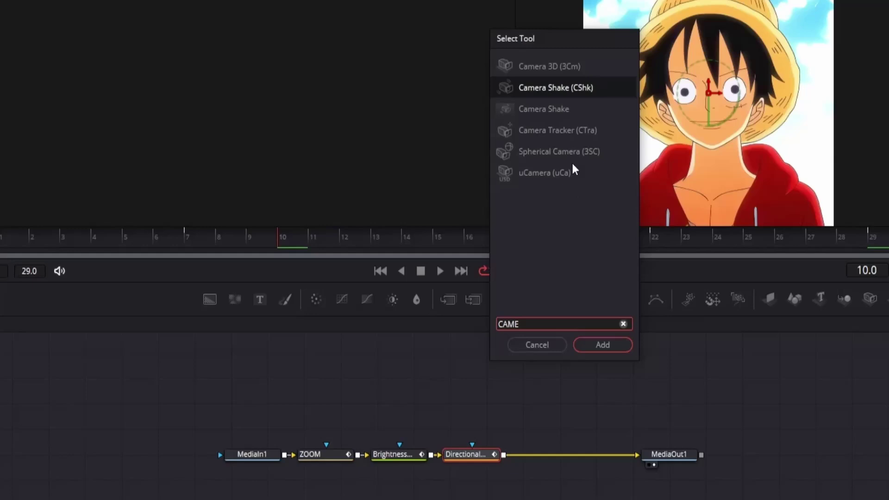
{"action": "left_click", "coordinate": [613, 343]}
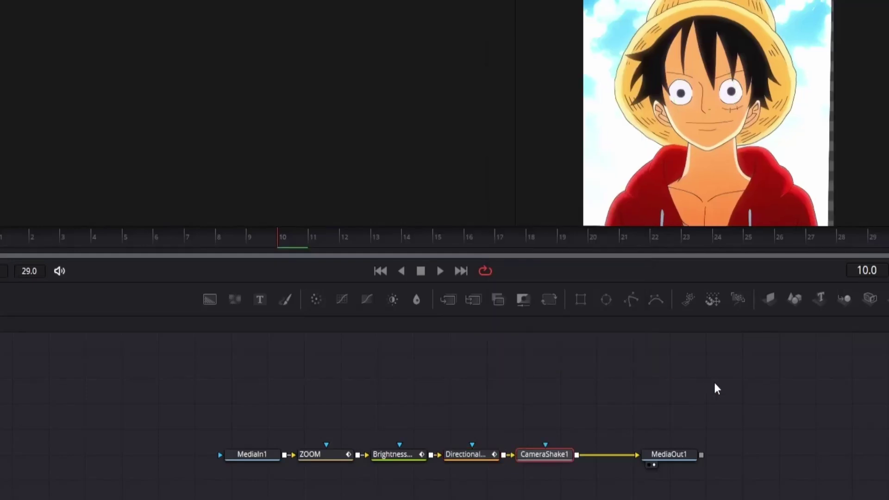
{"action": "key", "text": "space"}
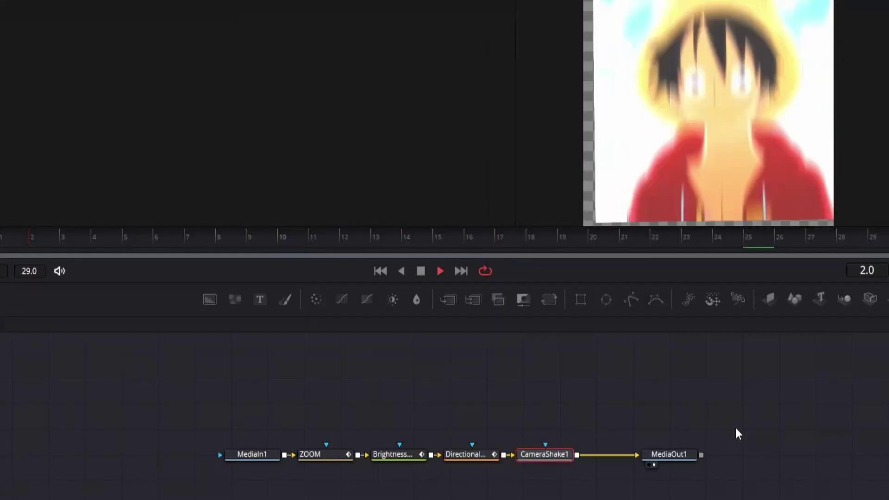
{"action": "key", "text": "space"}
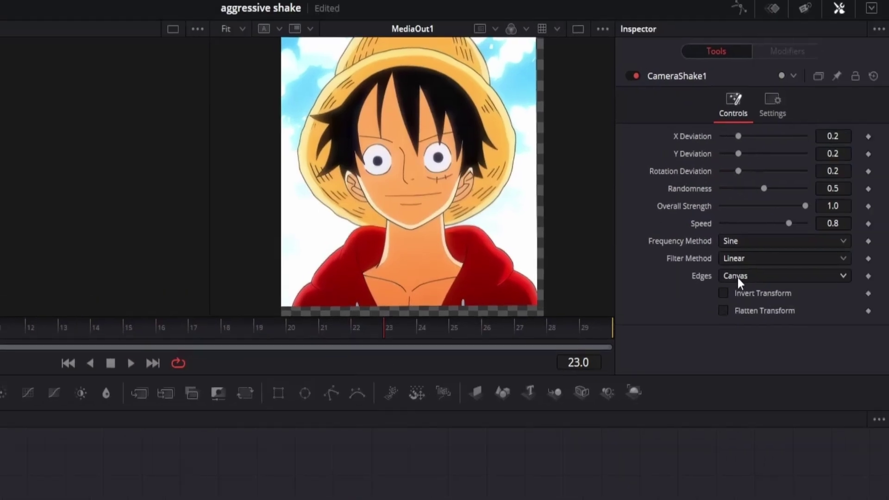
{"action": "left_click", "coordinate": [739, 277]}
{"action": "left_click", "coordinate": [748, 340]}
{"action": "key", "text": "space"}
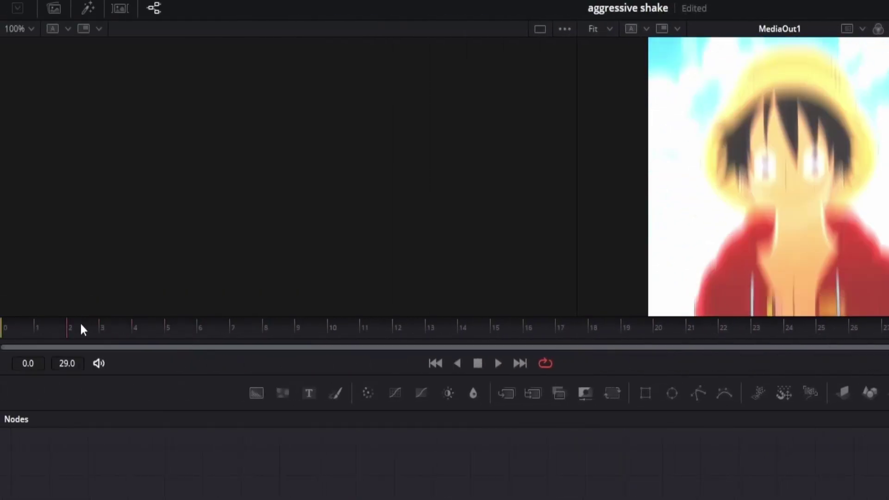
Keyframe Overall Strength at full at frame 0 and 0 at frame 7, with Speed 0.9
{"action": "left_click_drag", "start_coordinate": [0, 328], "coordinate": [0, 333]}
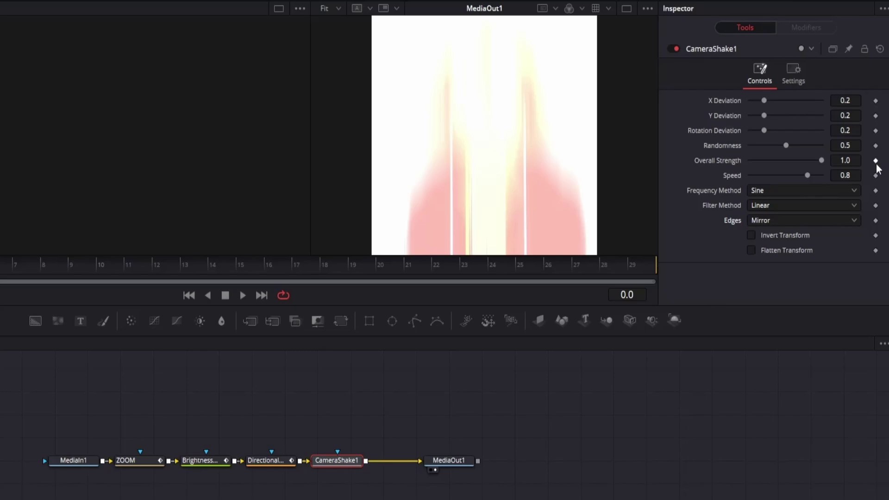
{"action": "left_click", "coordinate": [17, 267]}
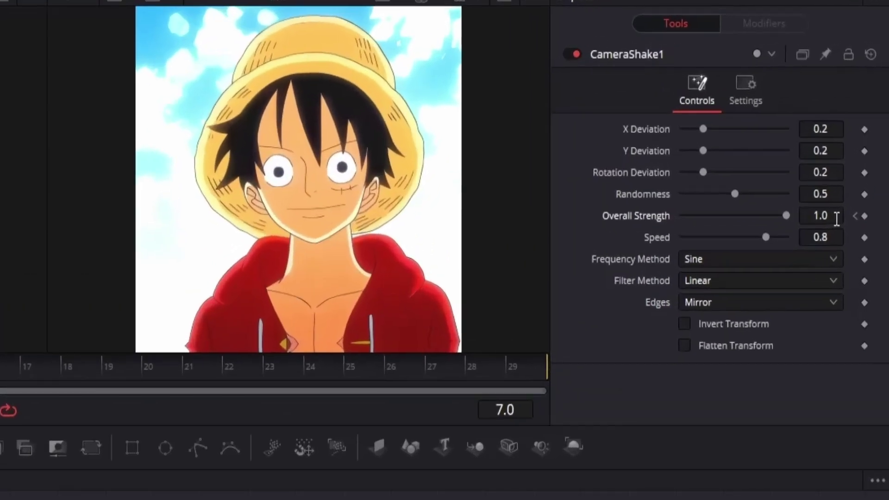
{"action": "left_click", "coordinate": [855, 162]}
{"action": "type", "text": "0"}
{"action": "key", "text": "Return"}
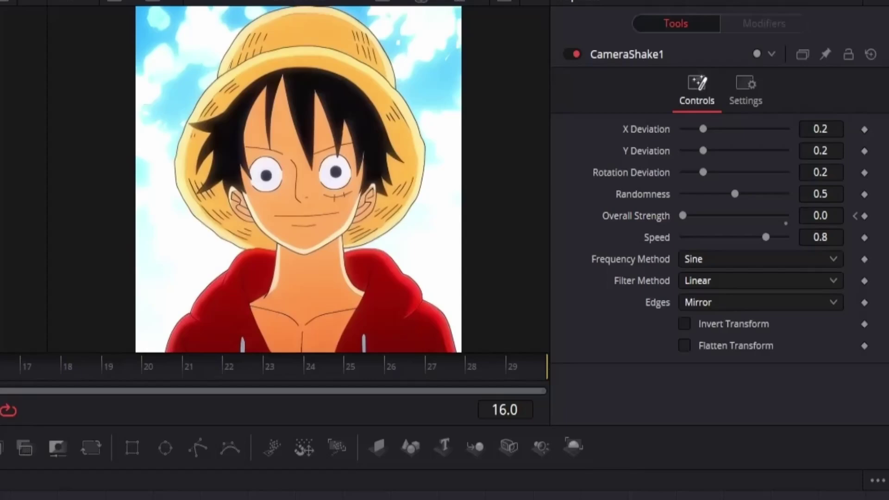
{"action": "key", "text": "space"}
{"action": "scroll", "coordinate": [824, 237], "scroll_direction": "up", "scroll_amount": 1}
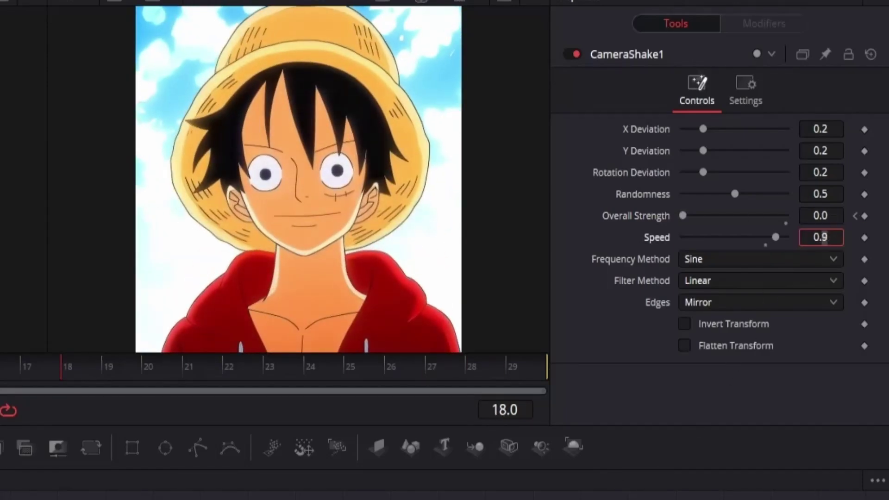
{"action": "key", "text": "Return"}
{"action": "key", "text": "space"}
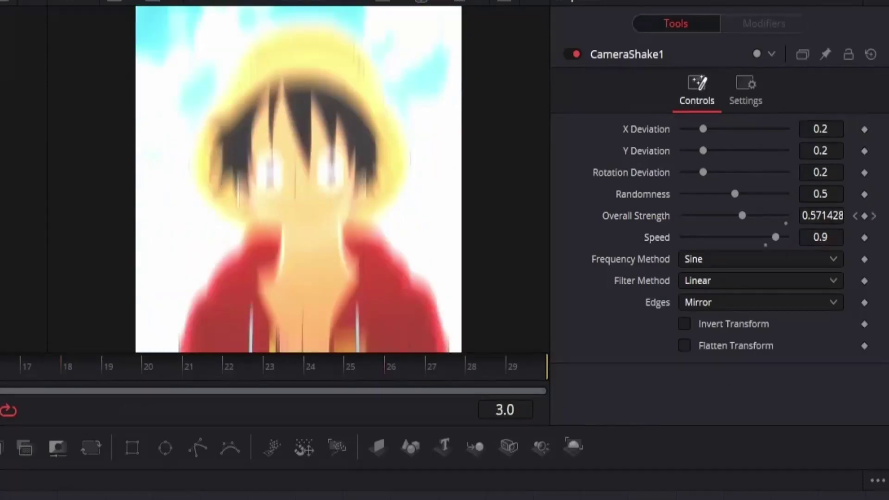
Keyframe Overall Strength 0 at frame 22 rising to 1.0 at frame 29, easing the curve
{"action": "key", "text": "F7"}
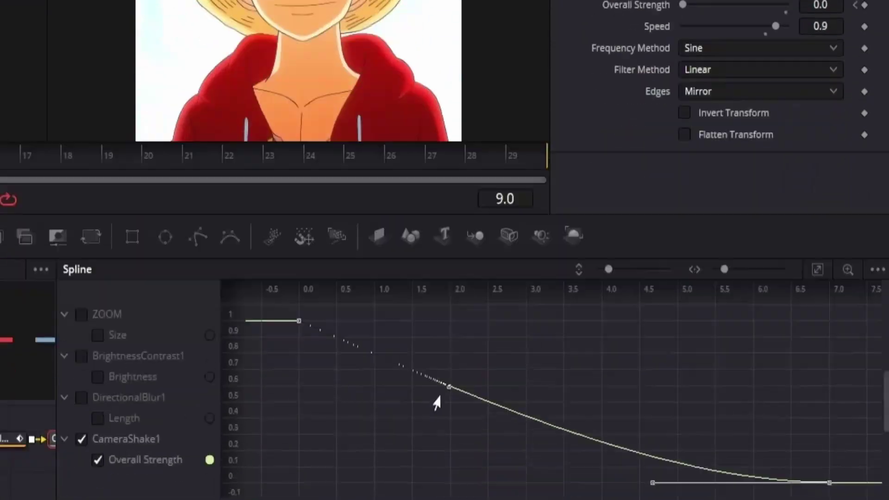
{"action": "left_click_drag", "start_coordinate": [437, 312], "coordinate": [387, 357]}
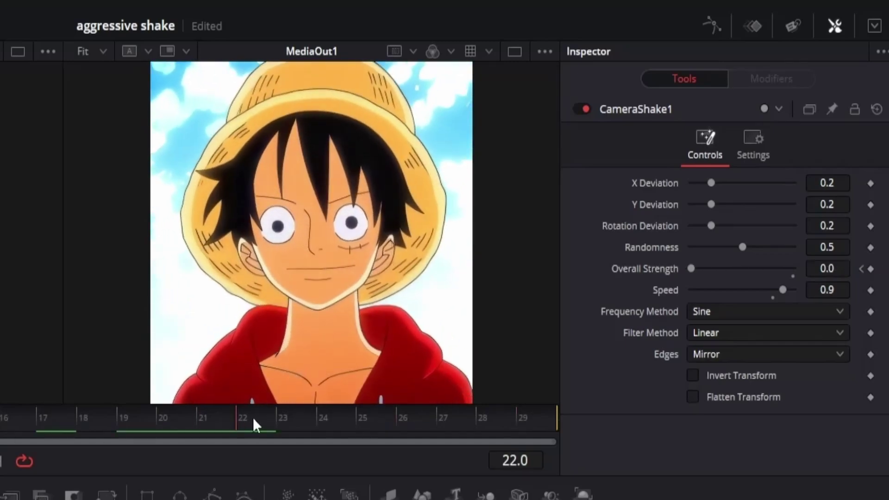
{"action": "left_click", "coordinate": [870, 269]}
{"action": "left_click", "coordinate": [503, 425]}
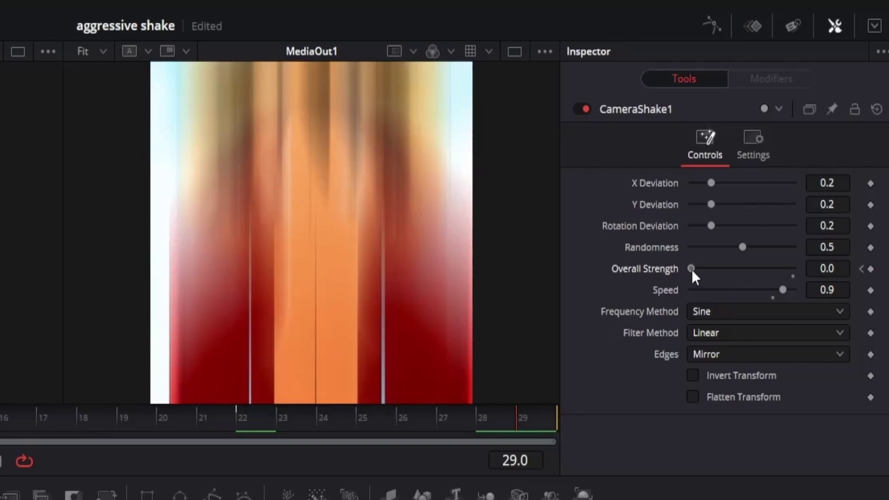
{"action": "left_click_drag", "start_coordinate": [690, 268], "coordinate": [793, 269]}
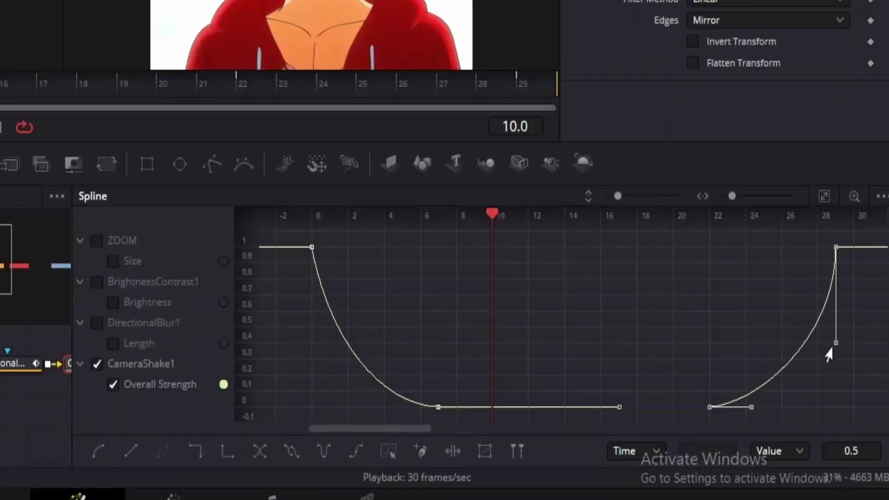
{"action": "left_click_drag", "start_coordinate": [829, 353], "coordinate": [829, 357]}
{"action": "left_click_drag", "start_coordinate": [722, 407], "coordinate": [800, 409]}
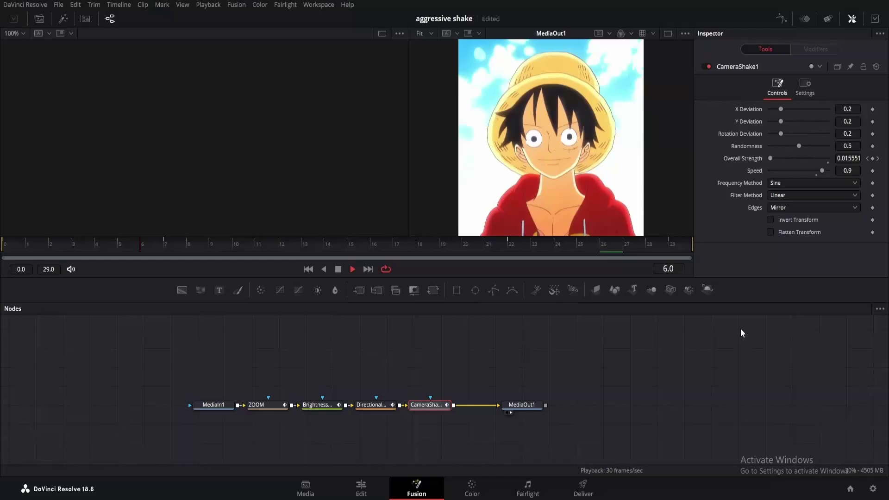
Insert a Flicker Addition node after the camera shake, set to Flicker Vignette
{"action": "key", "text": "space"}
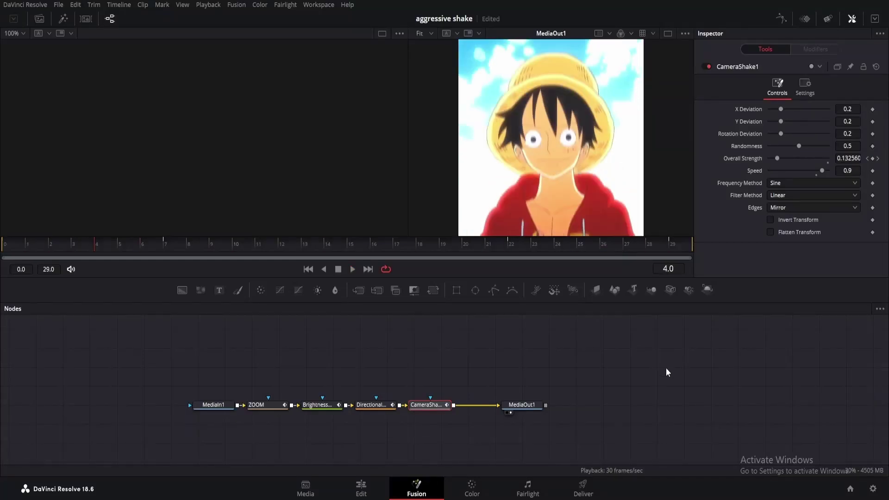
{"action": "left_click_drag", "start_coordinate": [531, 406], "coordinate": [557, 404]}
{"action": "left_click", "coordinate": [535, 407]}
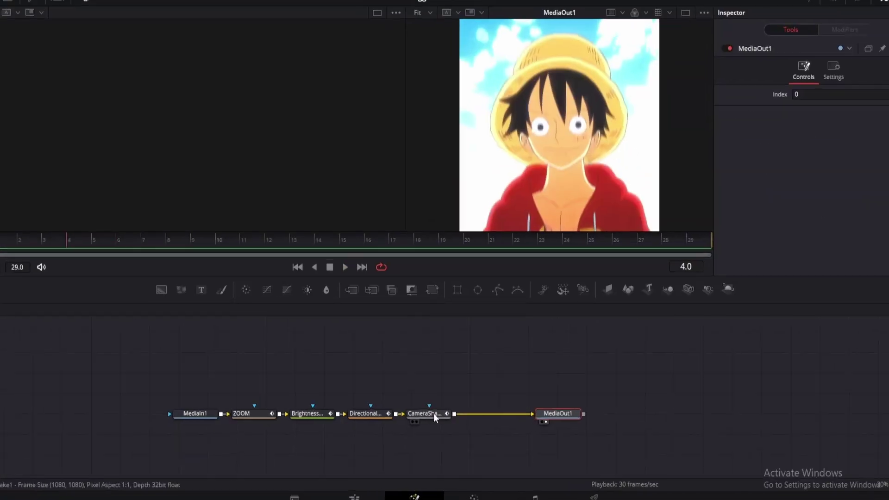
{"action": "key", "text": "shift+space"}
{"action": "type", "text": "flic"}
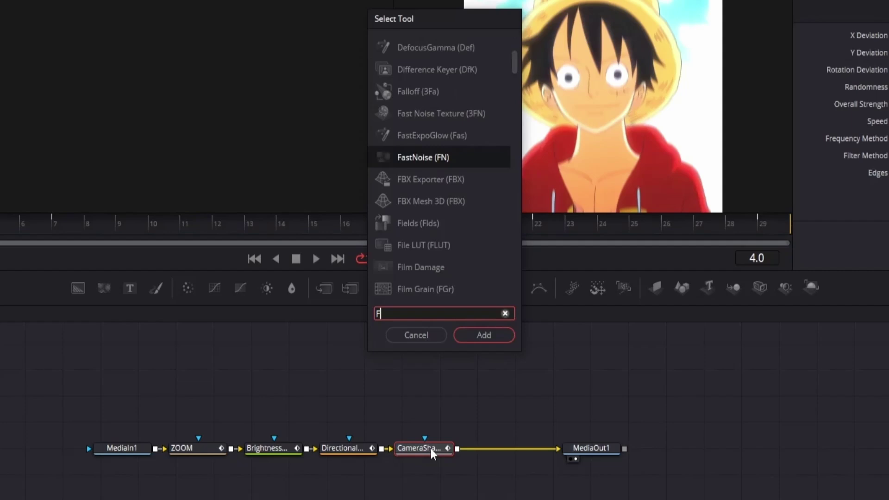
{"action": "key", "text": "Return"}
{"action": "key", "text": "space"}
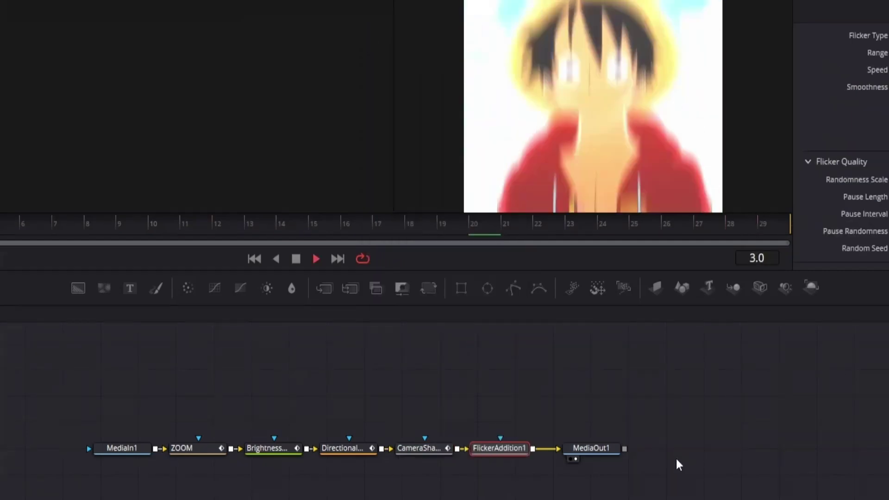
{"action": "key", "text": "space"}
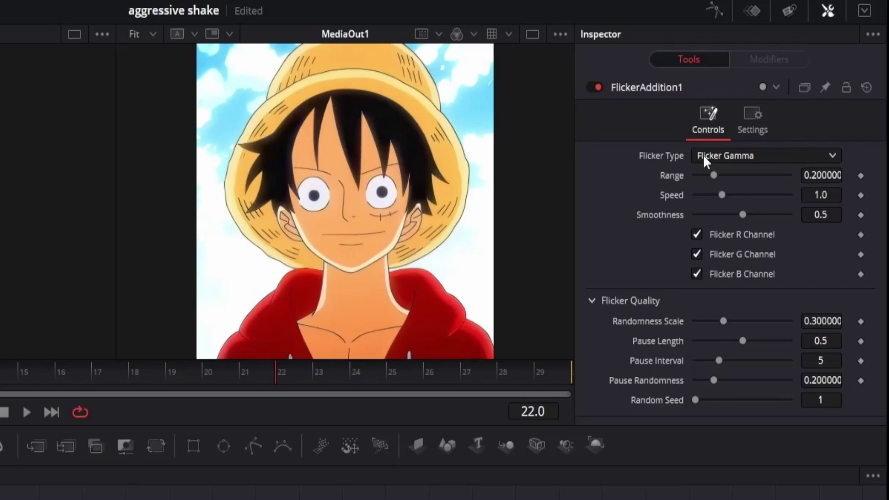
{"action": "left_click", "coordinate": [702, 155]}
{"action": "left_click", "coordinate": [723, 229]}
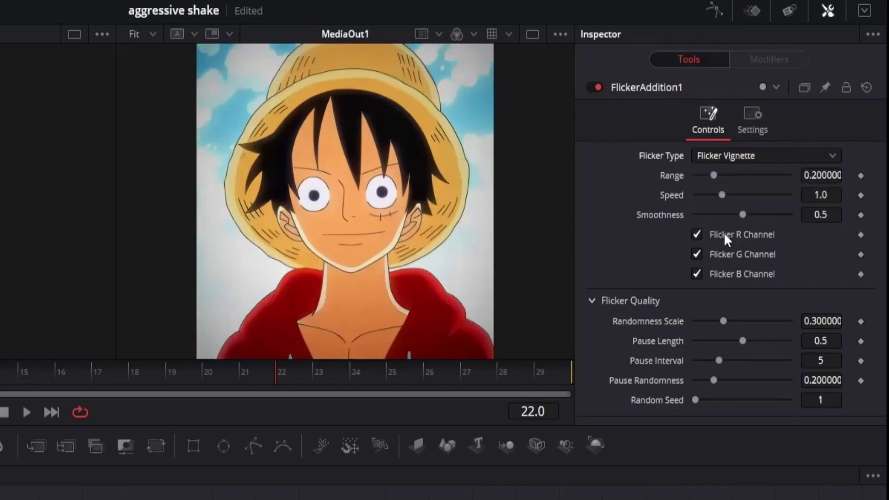
Lower the flicker Range to 0.035 for a subtler vignette flicker
{"action": "key", "text": "space"}
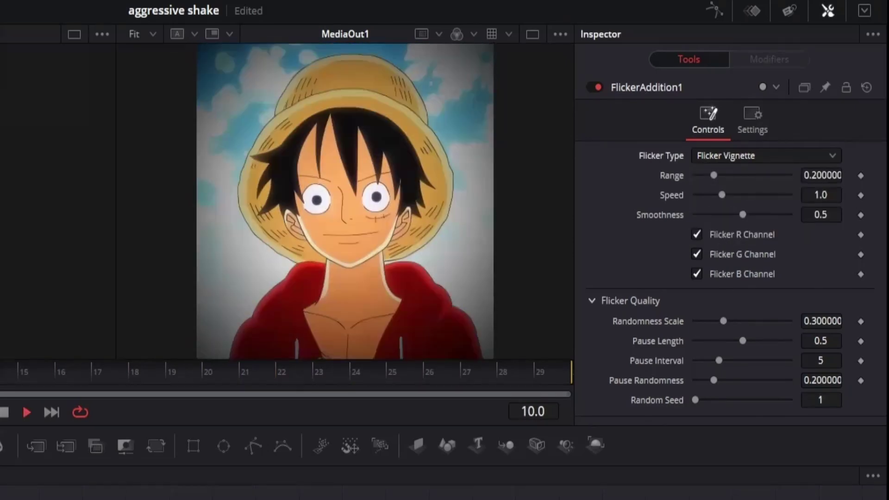
{"action": "key", "text": "space"}
{"action": "left_click", "coordinate": [829, 175]}
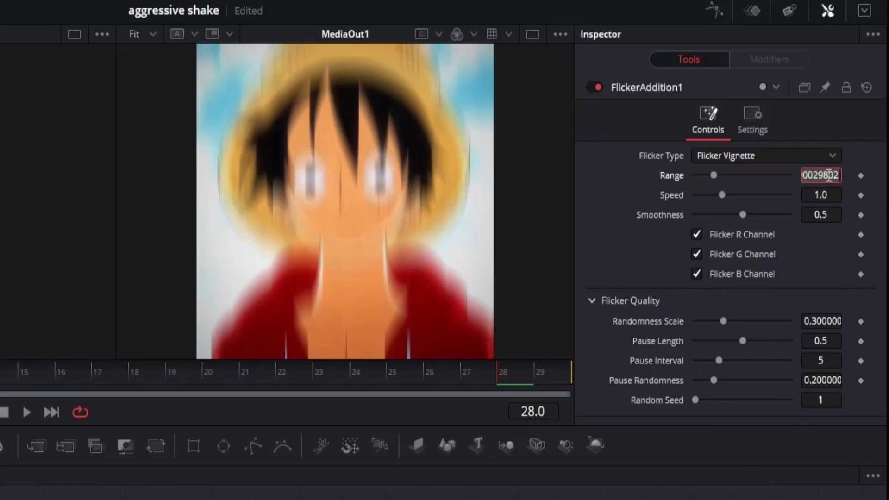
{"action": "type", "text": ".035"}
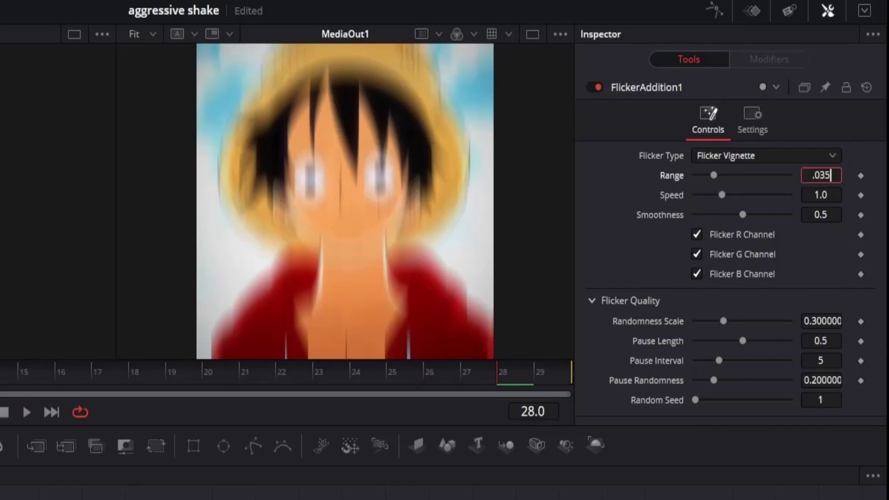
{"action": "key", "text": "Return"}
{"action": "key", "text": "space"}
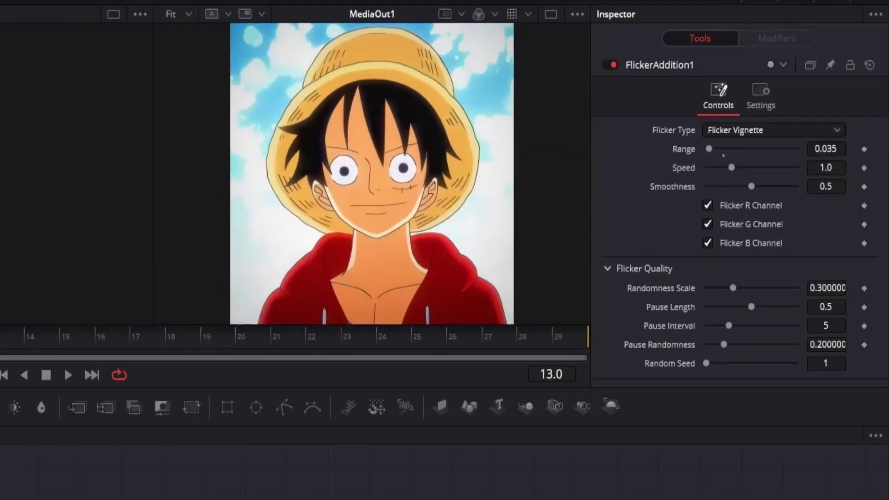
Add a second Camera Shake after FlickerAddition1 with Mirror edges, Overall Strength 0.4 and Speed 0.45
{"action": "key", "text": "shift+space"}
{"action": "key", "text": "Return"}
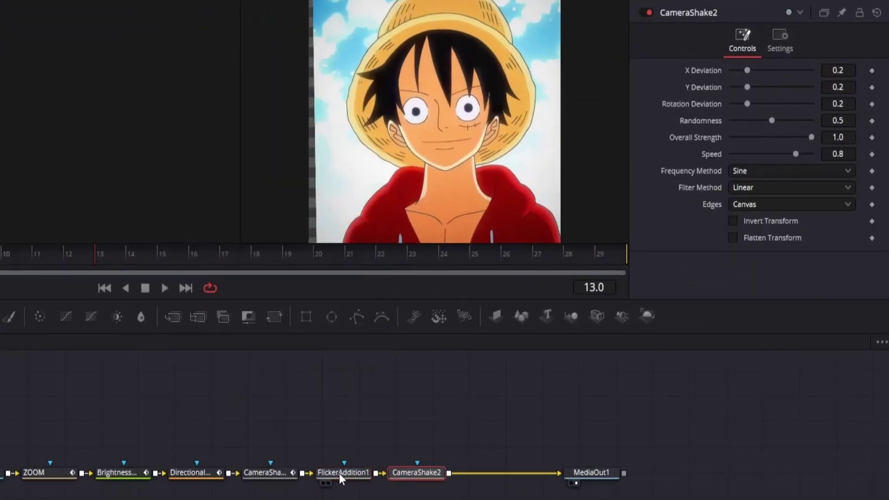
{"action": "key", "text": "space"}
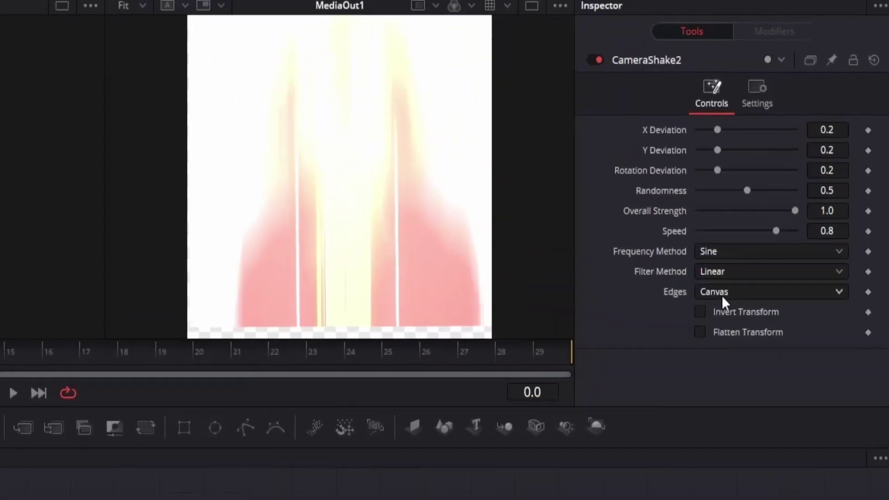
{"action": "left_click", "coordinate": [751, 206]}
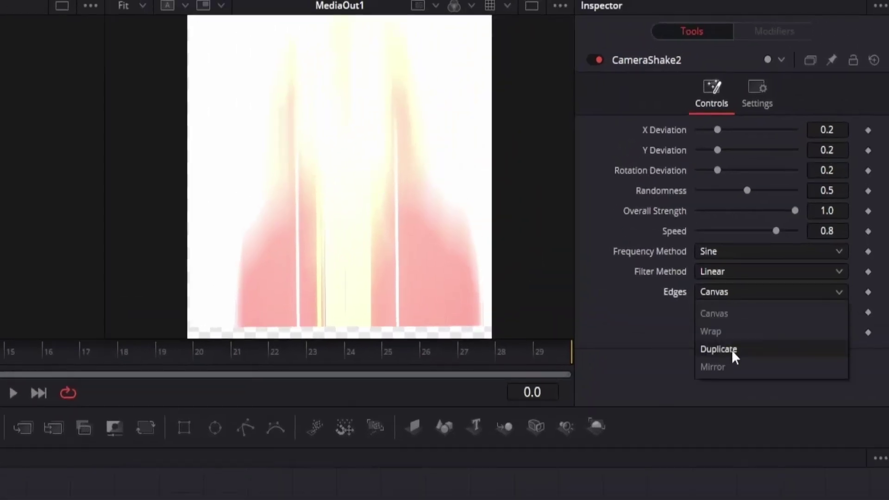
{"action": "left_click", "coordinate": [759, 265]}
{"action": "left_click", "coordinate": [843, 211]}
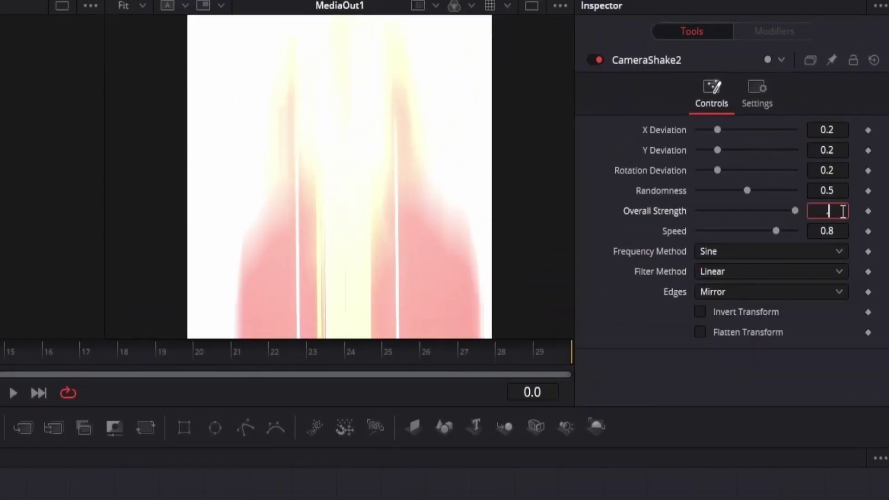
{"action": "type", "text": ".4"}
{"action": "left_click", "coordinate": [843, 234]}
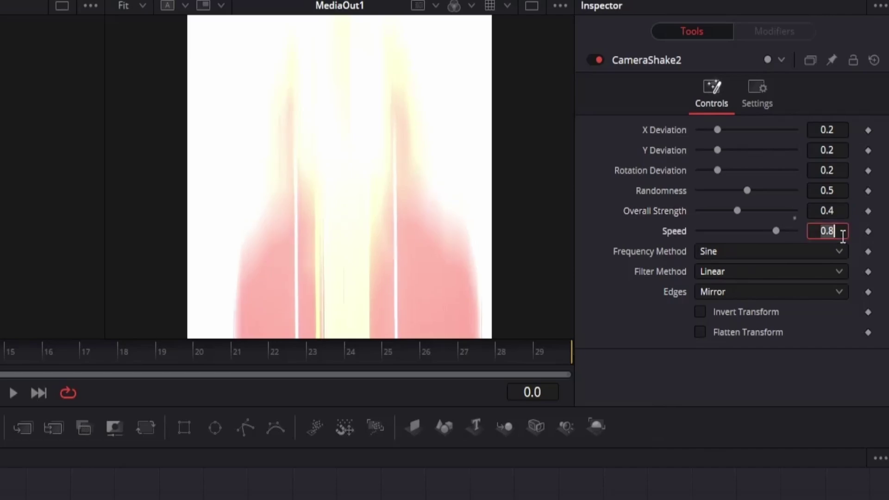
{"action": "type", "text": ".45"}
{"action": "key", "text": "Return"}
{"action": "key", "text": "space"}
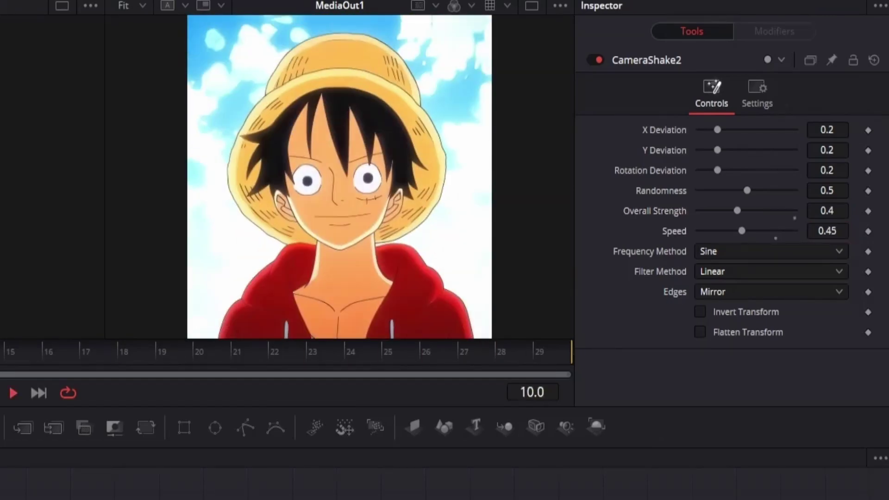
{"action": "key", "text": "space"}
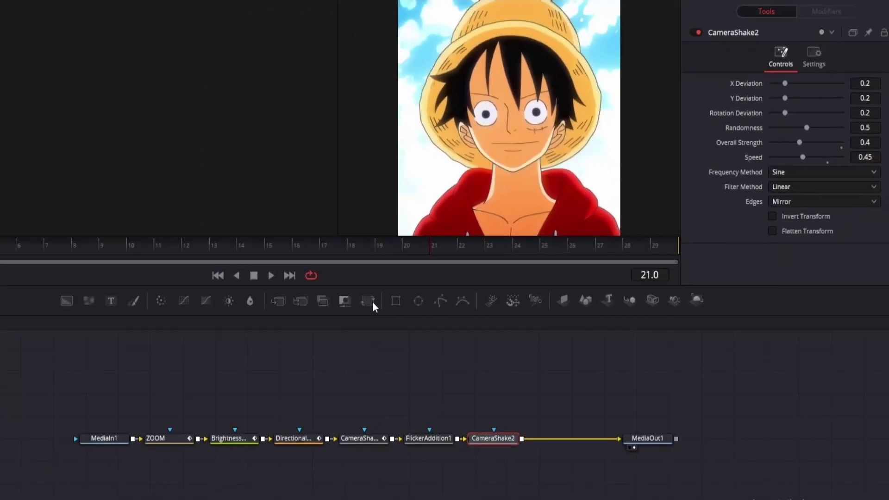
Add a Transform node after CameraShake2 with size 1.04 and clear room before MediaOut1
{"action": "left_click", "coordinate": [146, 428]}
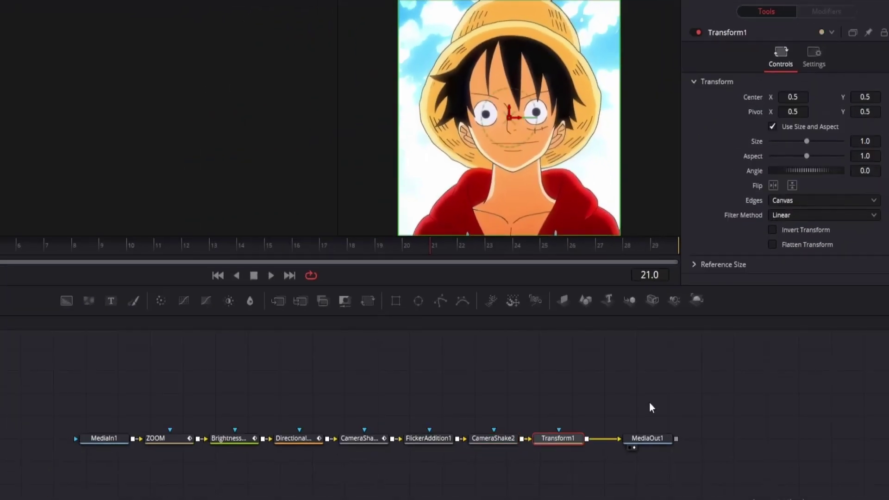
{"action": "left_click_drag", "start_coordinate": [564, 447], "coordinate": [578, 447]}
{"action": "left_click_drag", "start_coordinate": [865, 141], "coordinate": [871, 141]}
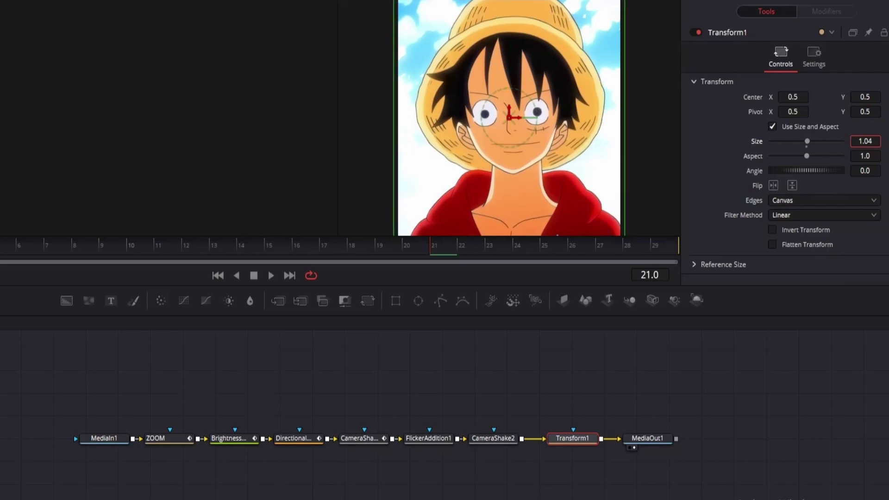
{"action": "left_click_drag", "start_coordinate": [647, 438], "coordinate": [696, 438]}
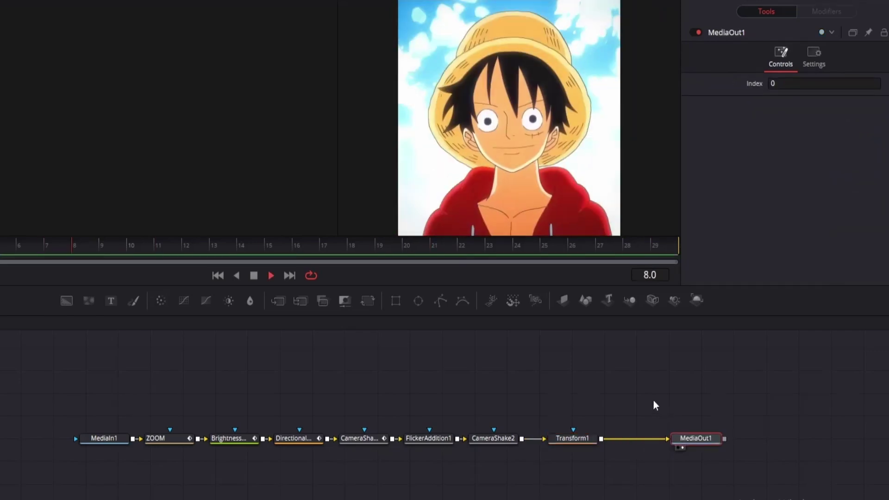
{"action": "scroll", "coordinate": [602, 416], "scroll_direction": "right", "scroll_amount": 4}
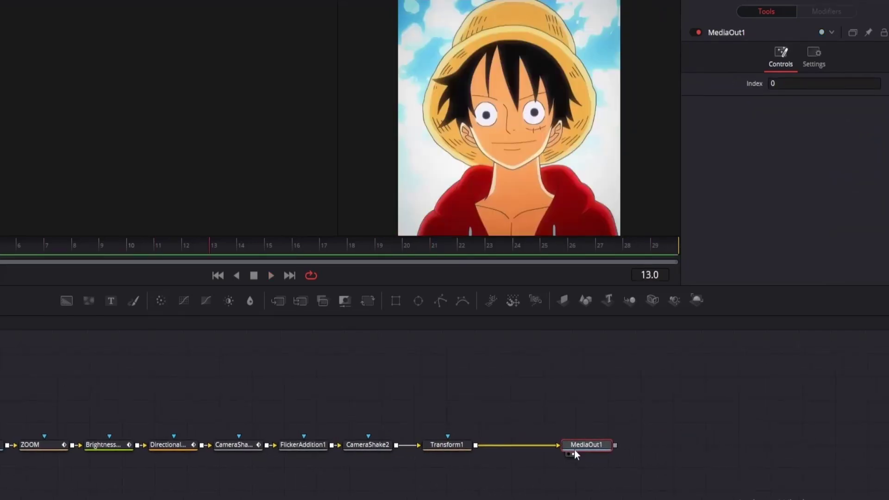
{"action": "left_click_drag", "start_coordinate": [574, 449], "coordinate": [643, 450]}
Insert an Optical Flow node after Transform1
{"action": "left_click", "coordinate": [446, 447]}
{"action": "key", "text": "shift+space"}
{"action": "type", "text": "Vector Motion Blur"}
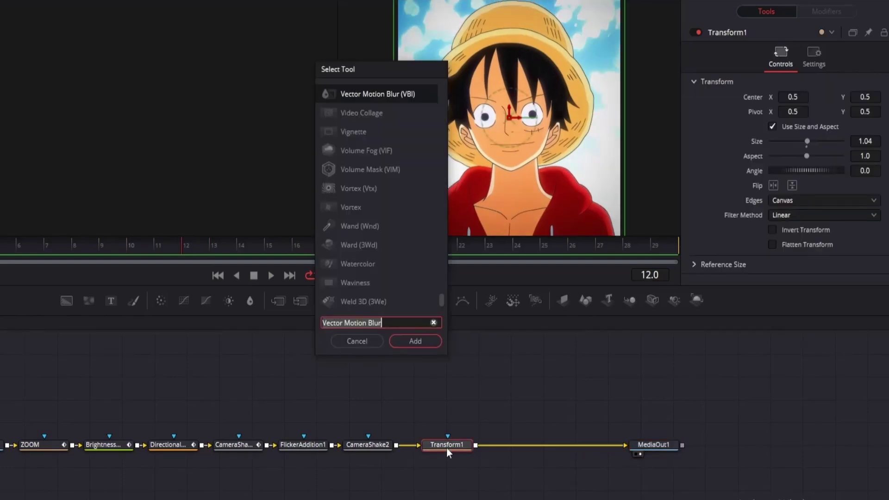
{"action": "key", "text": "ctrl+a"}
{"action": "type", "text": "OPT"}
{"action": "key", "text": "Return"}
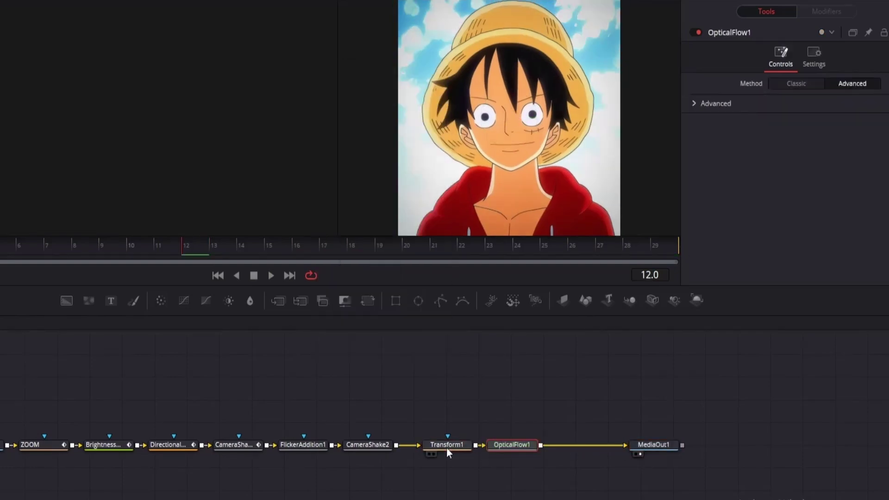
Insert Vector Motion Blur after OpticalFlow1 and preview the result
{"action": "key", "text": "shift+space"}
{"action": "type", "text": "VECTOR"}
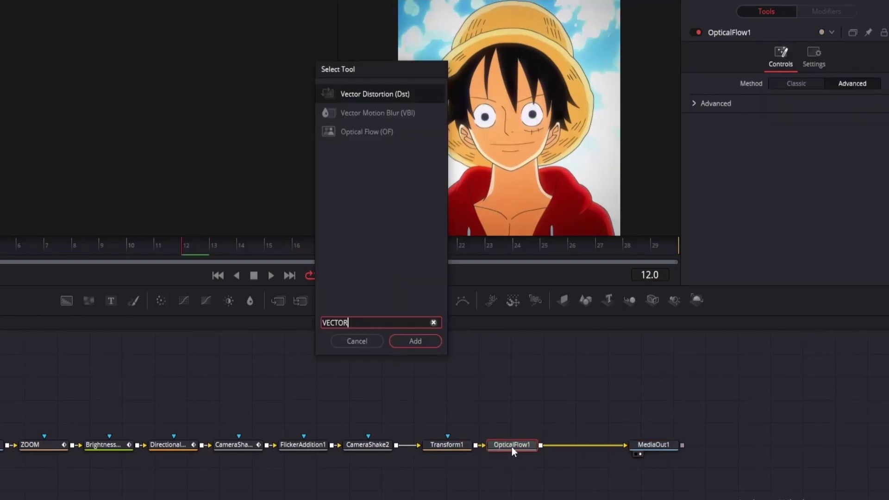
{"action": "left_click", "coordinate": [390, 112]}
{"action": "left_click", "coordinate": [422, 343]}
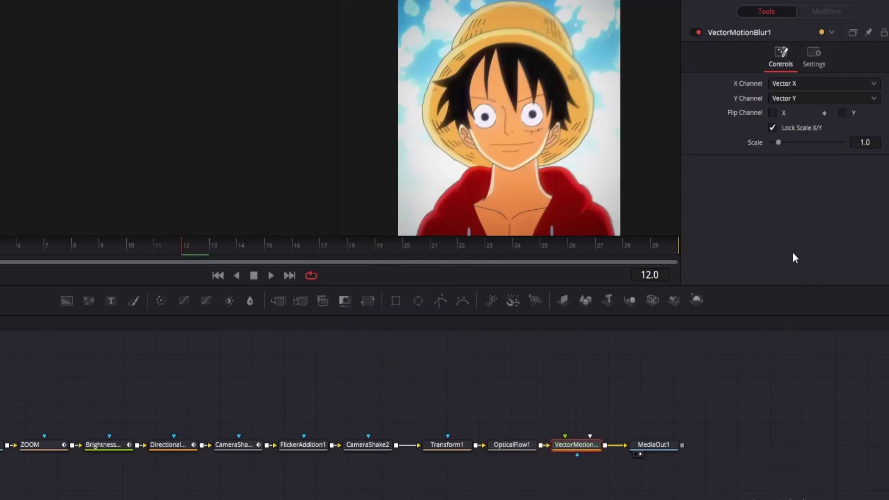
{"action": "key", "text": "space"}
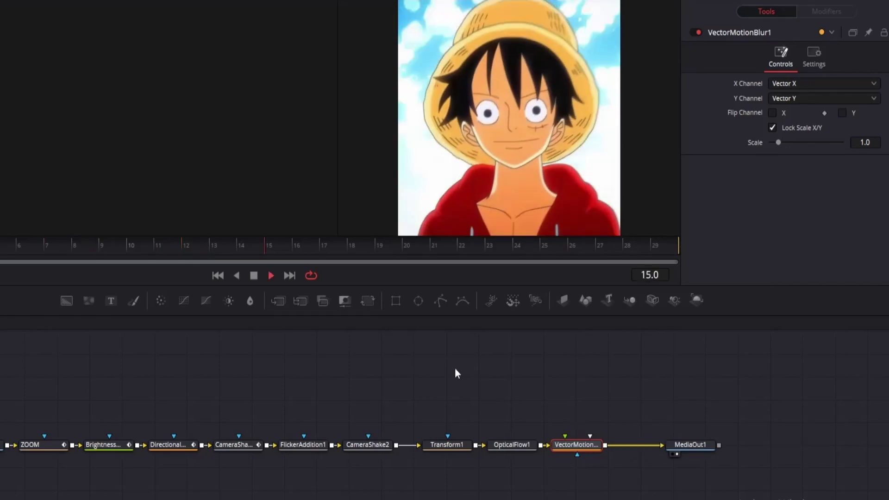
{"action": "key", "text": "space"}
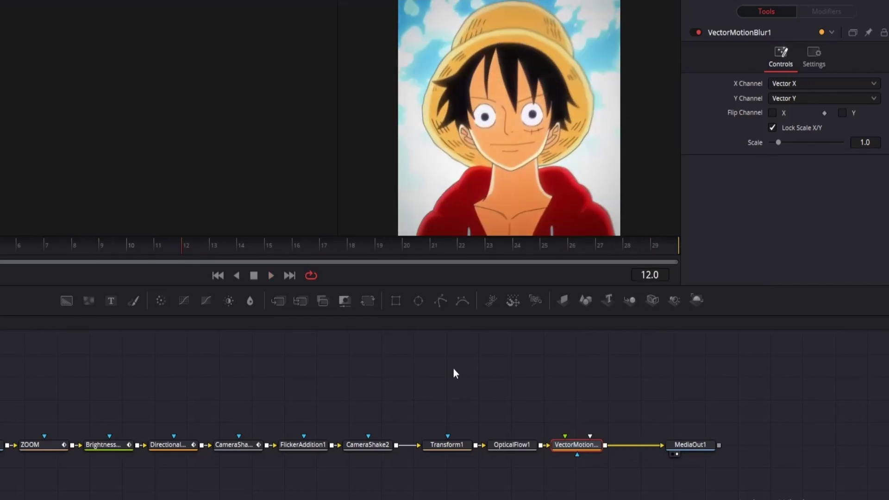
Group every tool from ZOOM to VectorMotionBlur1 and name the group AGGRESSIVE_SHAKE
{"action": "left_click_drag", "start_coordinate": [32, 390], "coordinate": [582, 479]}
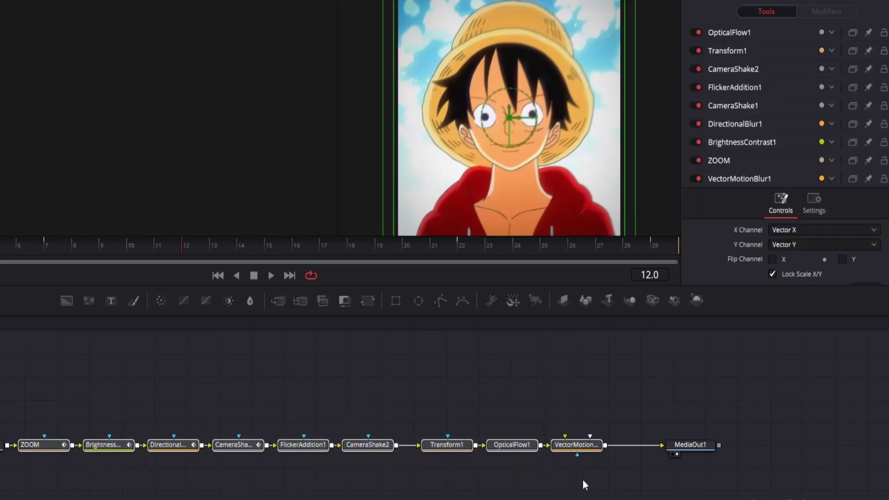
{"action": "key", "text": "ctrl+g"}
{"action": "left_click", "coordinate": [546, 443]}
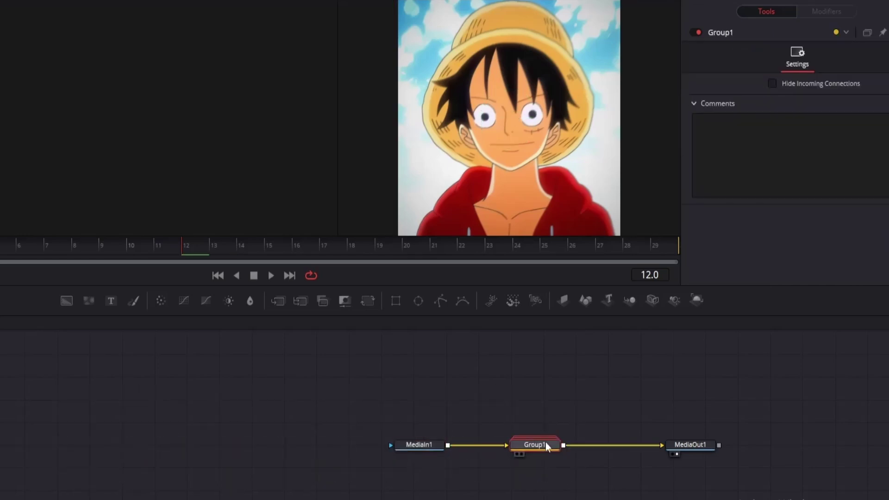
{"action": "key", "text": "F2"}
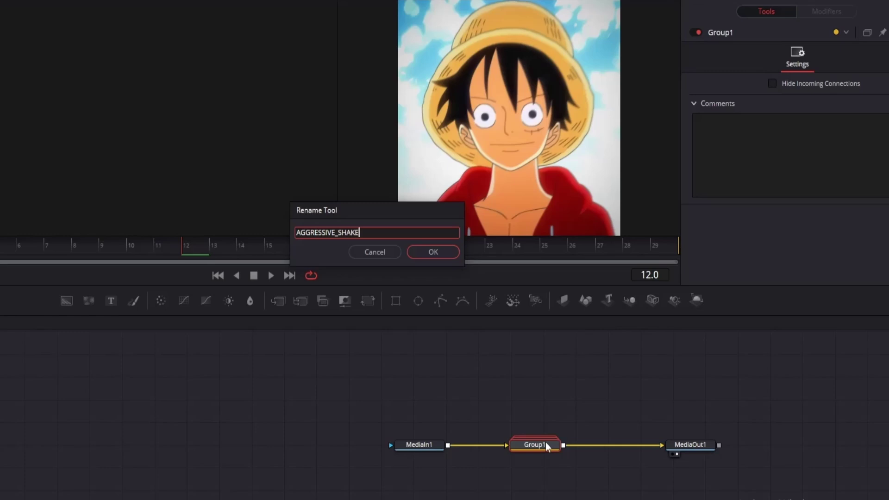
{"action": "key", "text": "Return"}
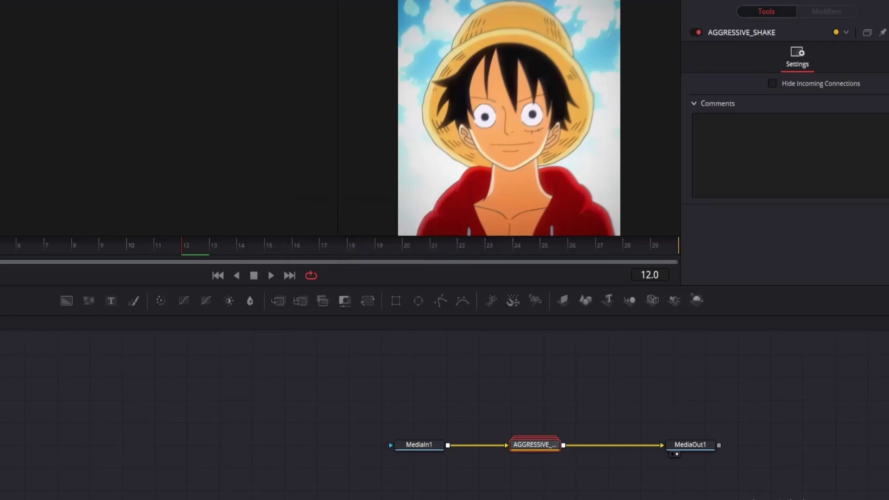
Paste the AGGRESSIVE_SHAKE group between MediaIn1 and MediaOut1 in CLIP_2's Fusion comp
{"action": "left_click", "coordinate": [360, 488]}
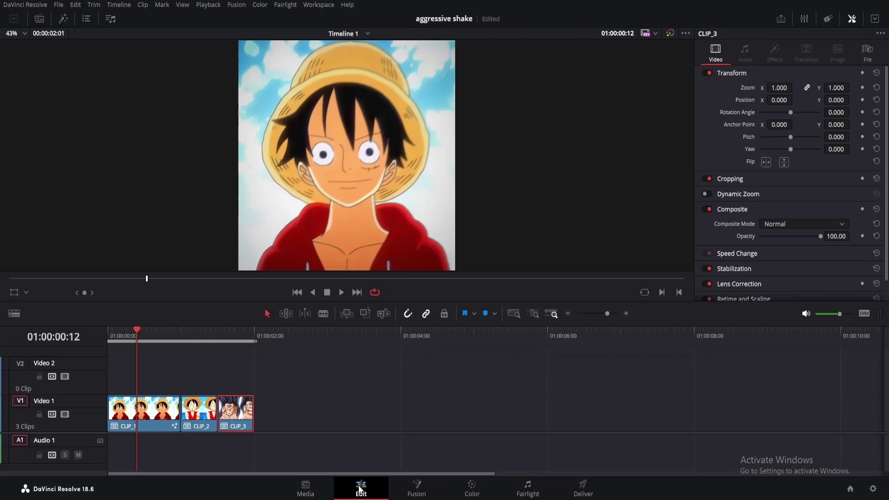
{"action": "left_click", "coordinate": [196, 340]}
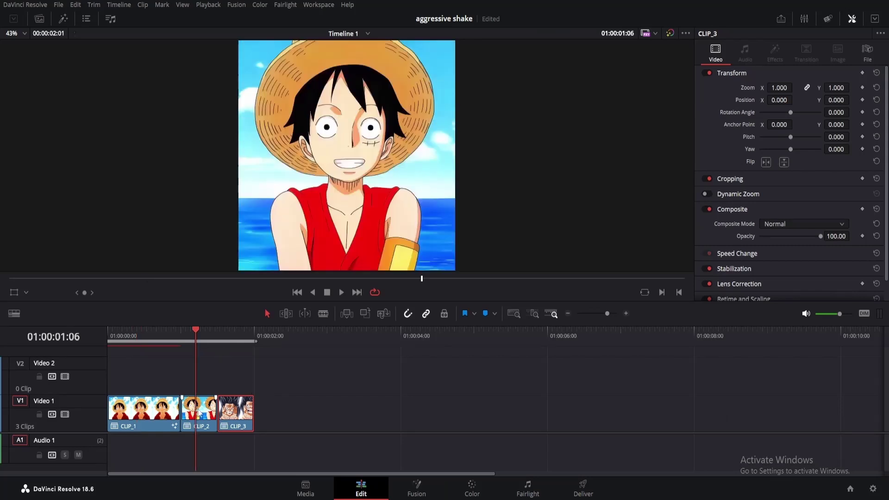
{"action": "left_click", "coordinate": [417, 489]}
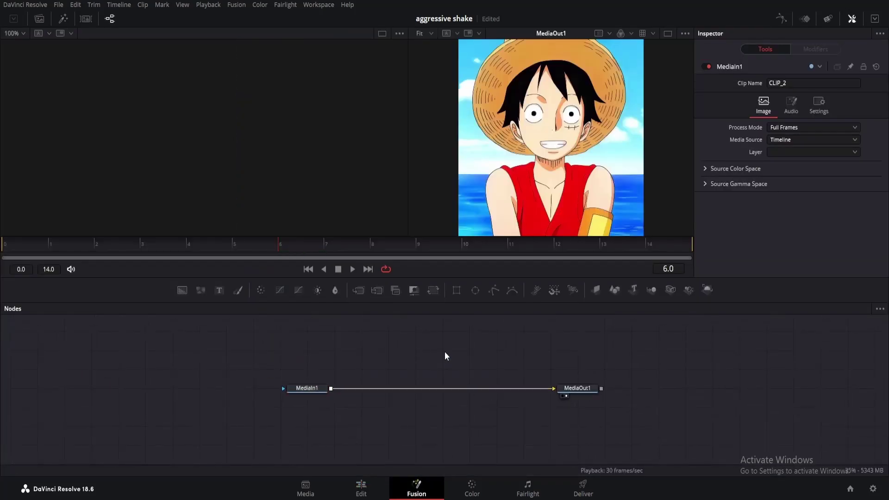
{"action": "key", "text": "ctrl+v"}
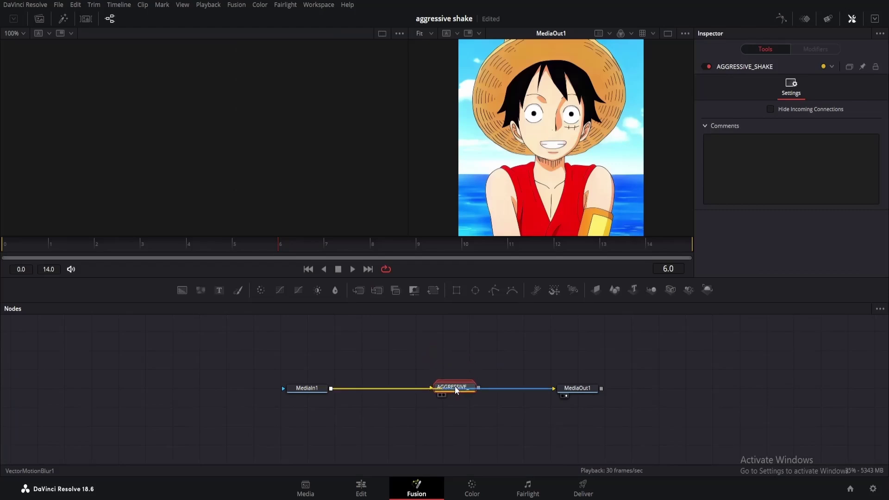
{"action": "left_click", "coordinate": [456, 388]}
Disable VectorMotionBlur1 and OpticalFlow1 inside the group, collapse it, and preview playback
{"action": "left_click", "coordinate": [327, 389]}
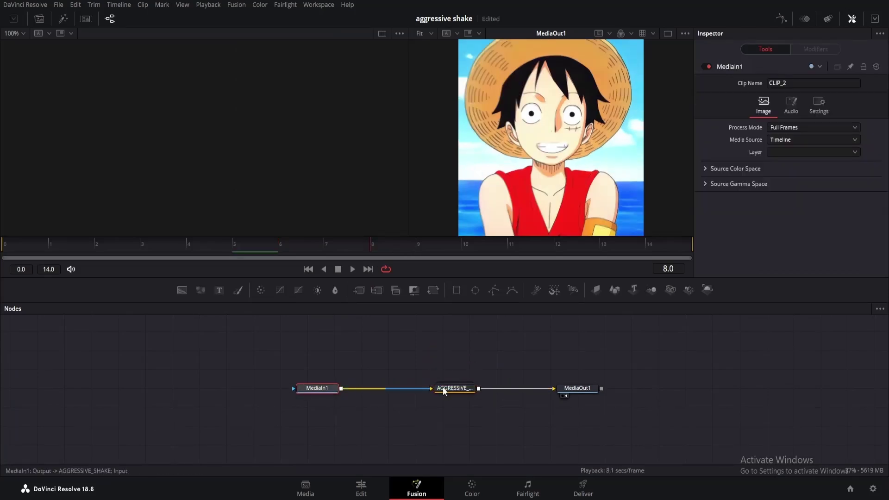
{"action": "double_click", "coordinate": [457, 388]}
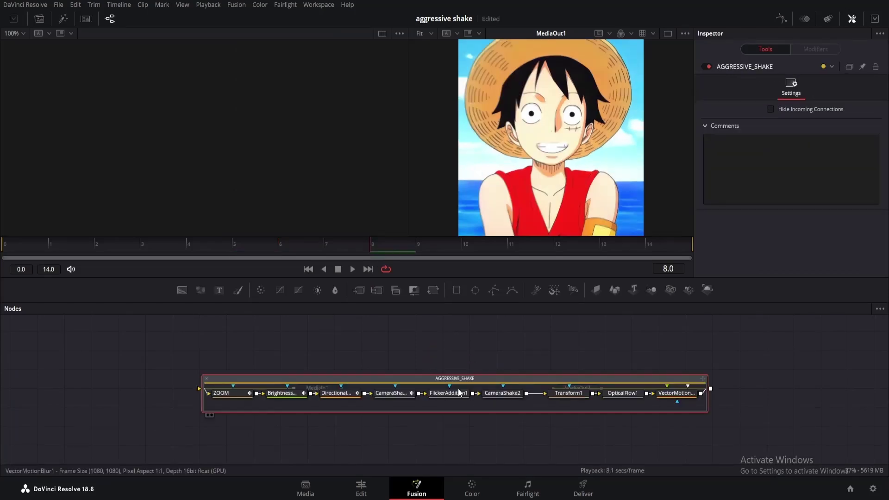
{"action": "left_click", "coordinate": [674, 393]}
{"action": "left_click", "coordinate": [711, 66]}
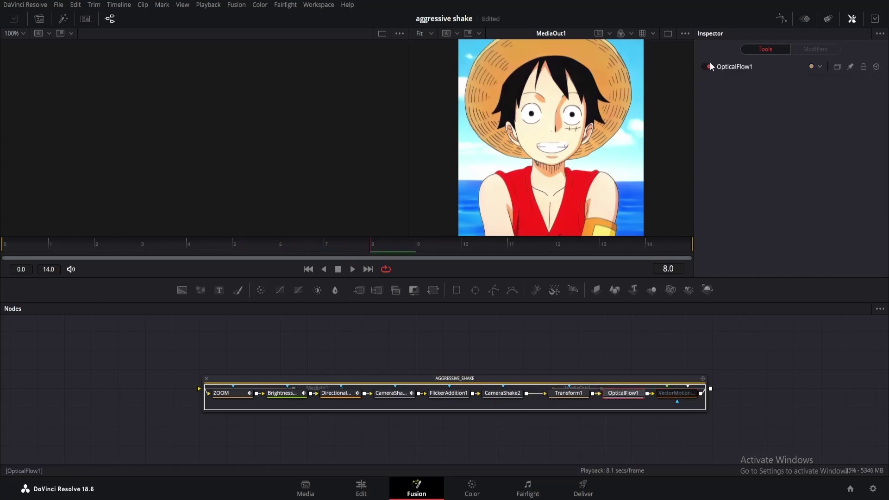
{"action": "left_click", "coordinate": [707, 67]}
{"action": "left_click", "coordinate": [206, 379]}
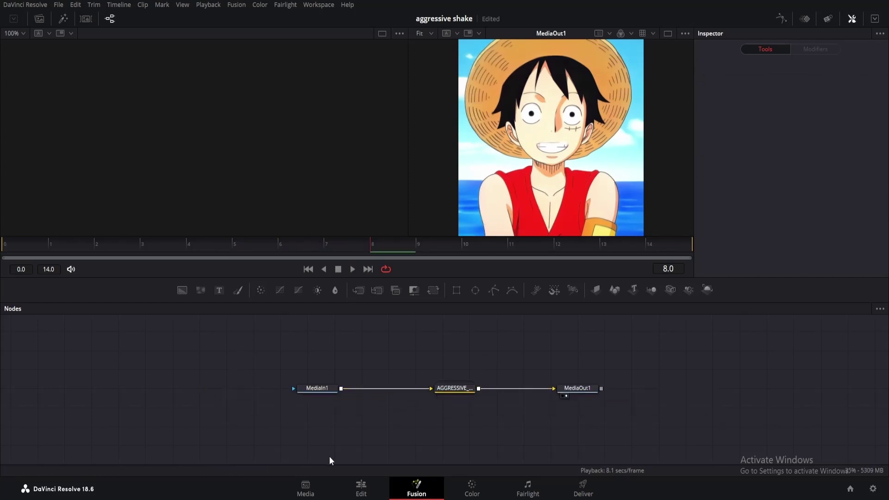
{"action": "key", "text": "space"}
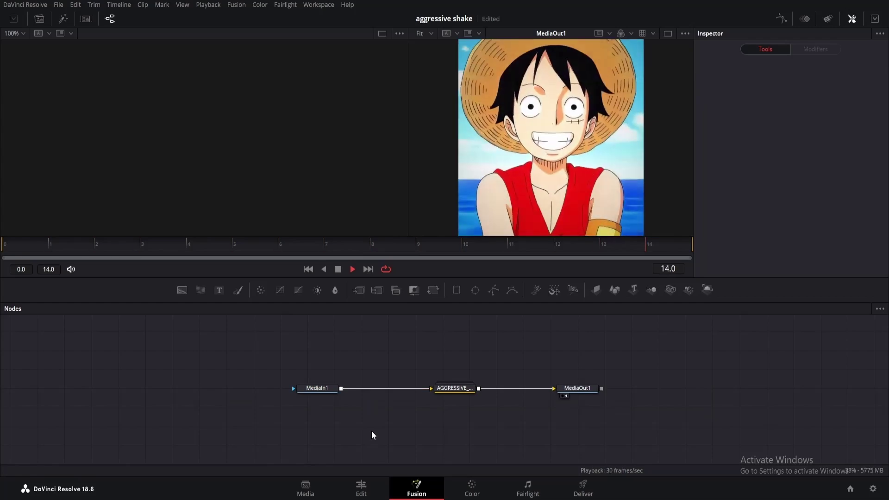
{"action": "key", "text": "space"}
{"action": "key", "text": "space"}
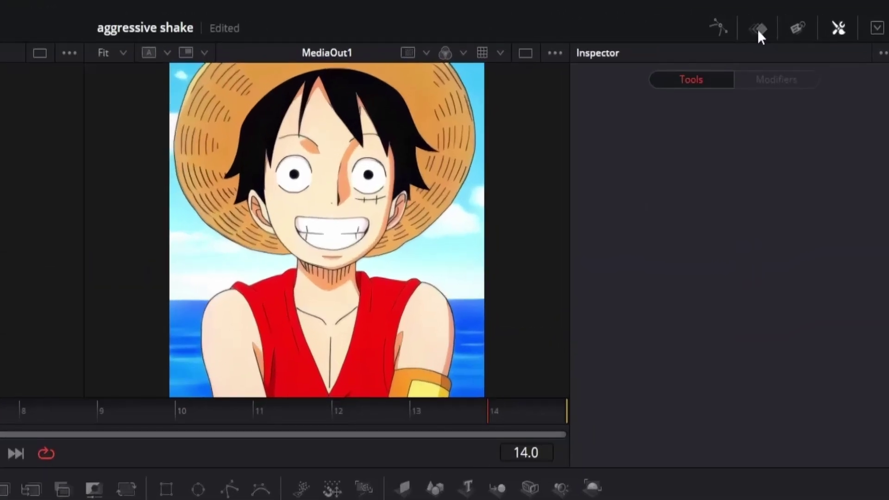
Show AGGRESSIVE_SHAKE's keyframes fitted to the clip, checking the ZOOM Size and Brightness tracks
{"action": "left_click", "coordinate": [758, 29]}
{"action": "left_click", "coordinate": [123, 242]}
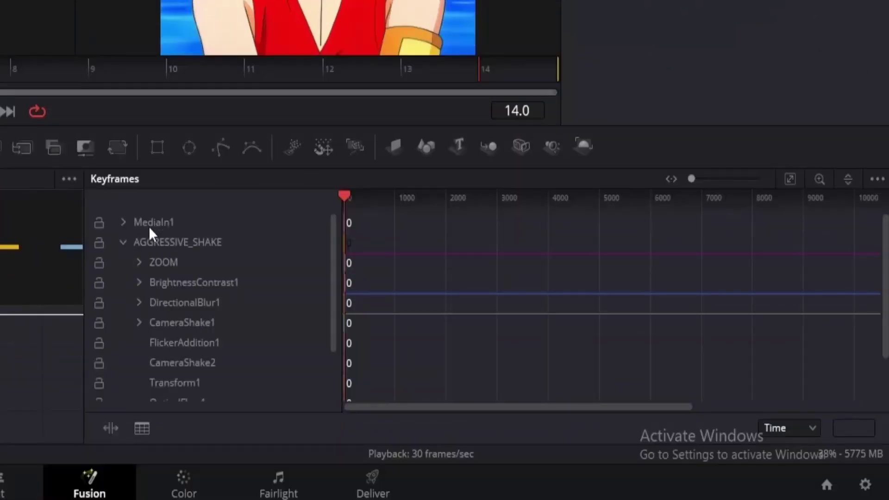
{"action": "left_click", "coordinate": [139, 262]}
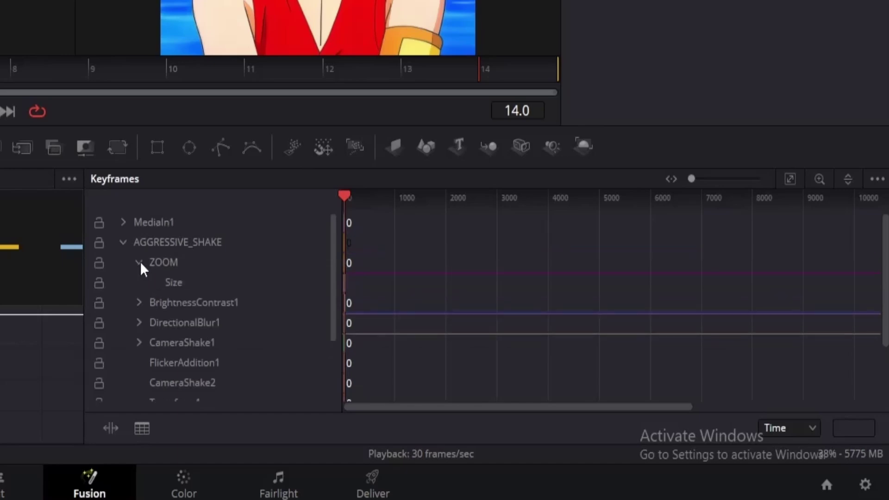
{"action": "left_click", "coordinate": [790, 180]}
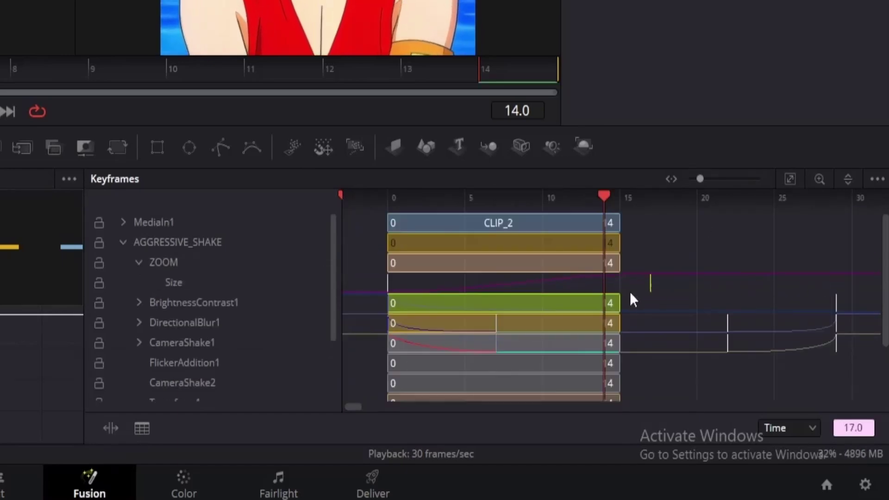
{"action": "left_click", "coordinate": [139, 262]}
{"action": "left_click", "coordinate": [139, 283]}
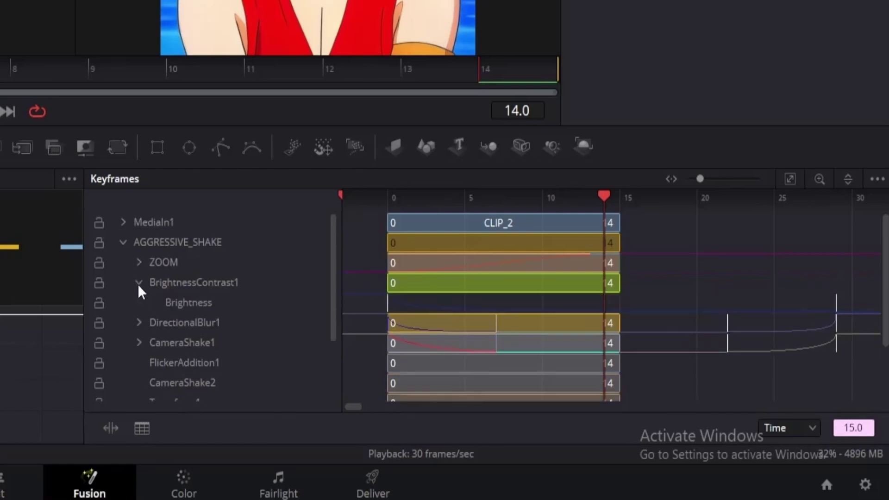
{"action": "left_click", "coordinate": [774, 302]}
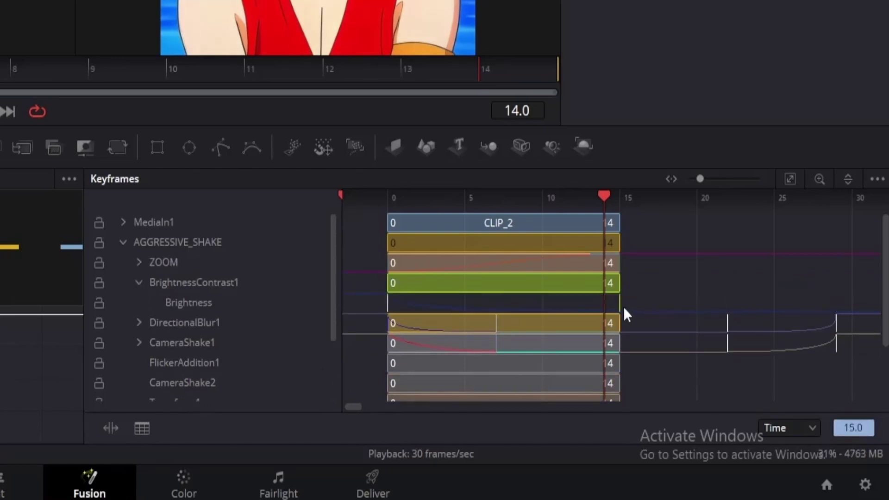
{"action": "left_click", "coordinate": [140, 283]}
Drag the DirectionalBlur1 Length keyframe later, then select CameraShake1's Overall Strength keyframe at frame 7
{"action": "left_click", "coordinate": [139, 303]}
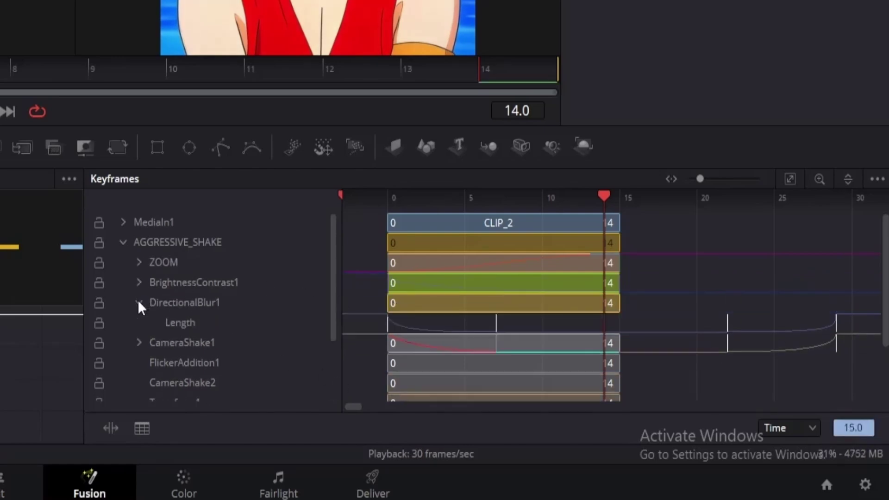
{"action": "left_click_drag", "start_coordinate": [605, 204], "coordinate": [452, 218]}
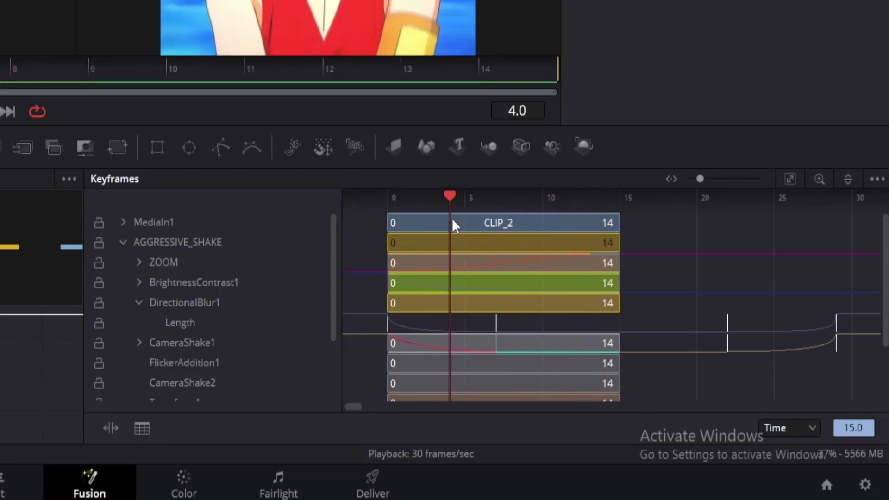
{"action": "left_click_drag", "start_coordinate": [492, 328], "coordinate": [632, 334]}
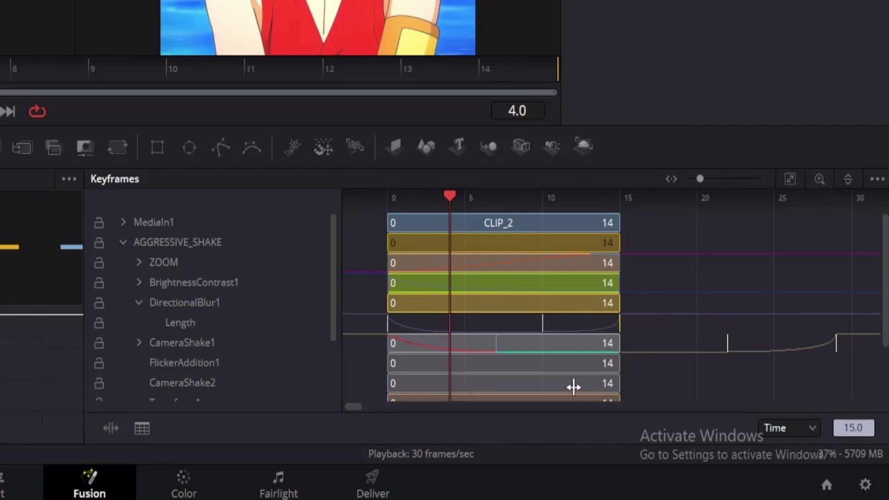
{"action": "left_click", "coordinate": [139, 303]}
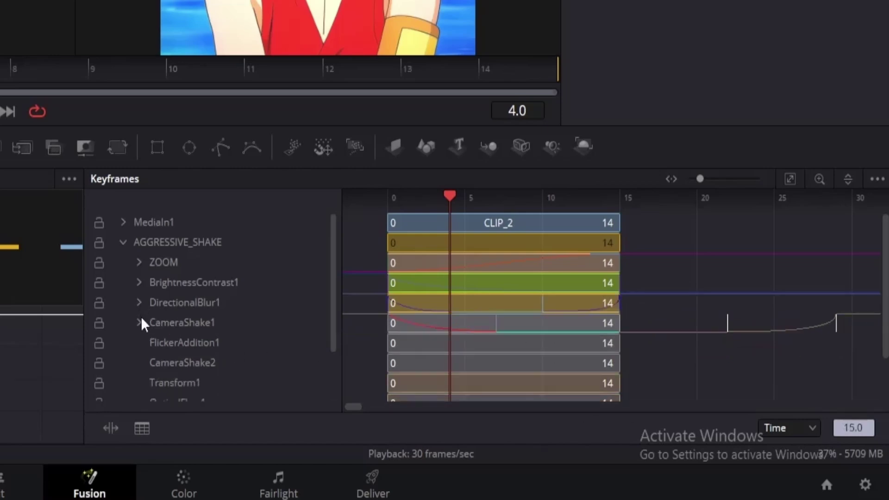
{"action": "left_click", "coordinate": [139, 323]}
{"action": "left_click", "coordinate": [490, 351]}
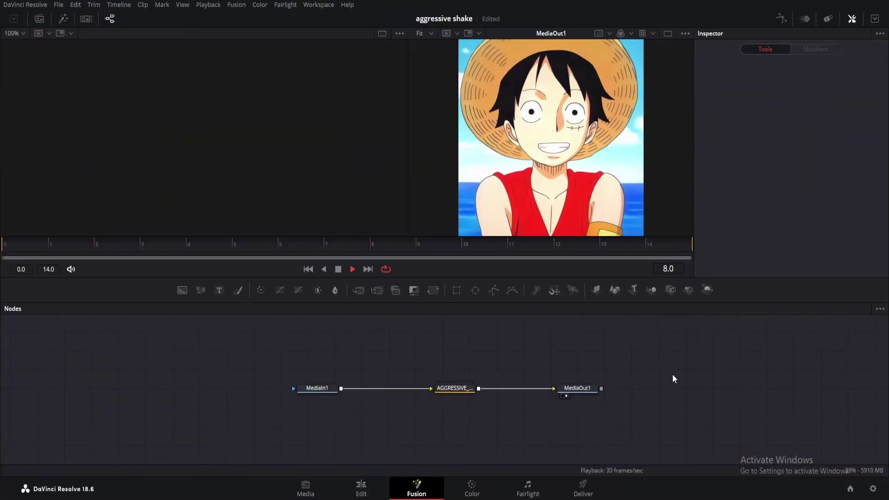
Insert AGGRESSIVE_SHAKE after MediaIn1 in CLIP_3, check its tools, and return to the Edit page
{"action": "left_click_drag", "start_coordinate": [460, 390], "coordinate": [293, 407]}
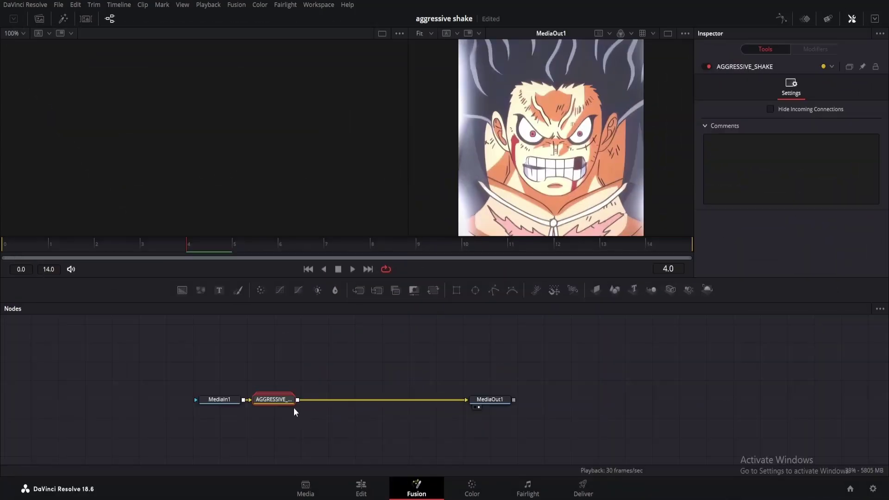
{"action": "double_click", "coordinate": [340, 401]}
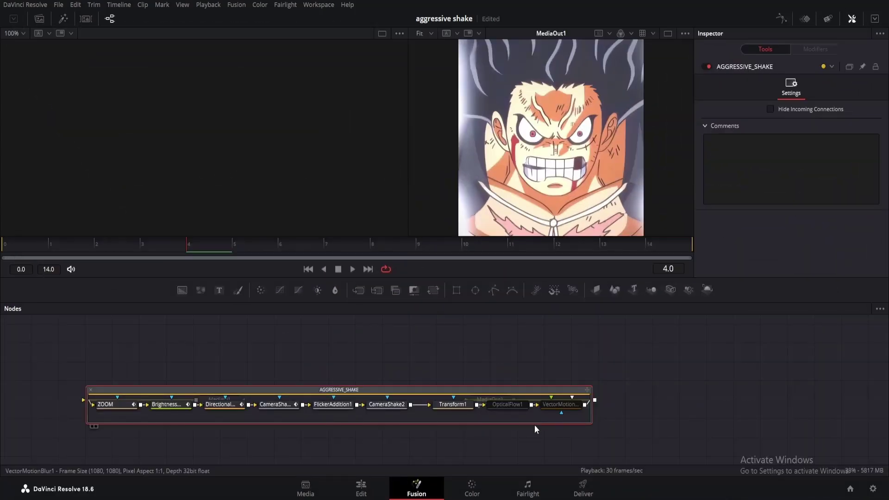
{"action": "key", "text": "shift+4"}
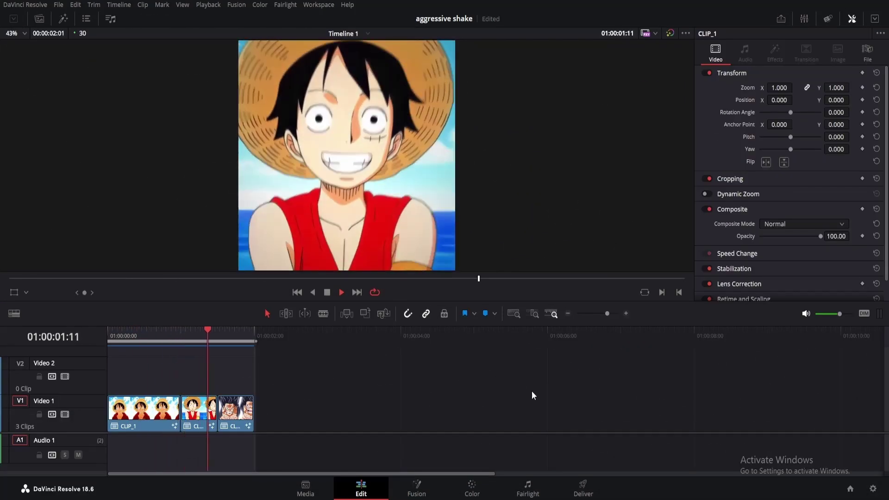